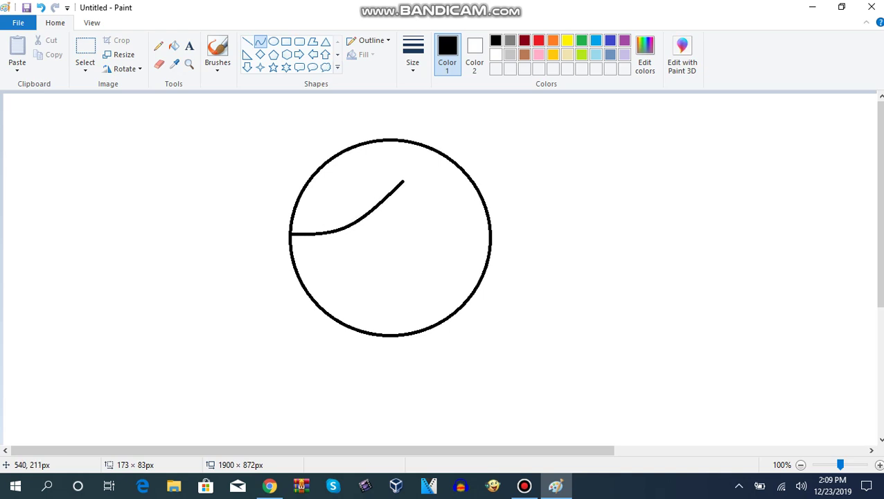
# Step: Finish the left fringe curve and draw a second curve from its peak to the right edge of the head circle
pyautogui.click(424, 198)
pyautogui.moveTo(403, 182)
pyautogui.mouseDown()
pyautogui.moveTo(503, 270)
pyautogui.moveTo(488, 261)
pyautogui.mouseUp()
pyautogui.moveTo(445, 221); pyautogui.dragTo(442, 253)
pyautogui.click(379, 183)
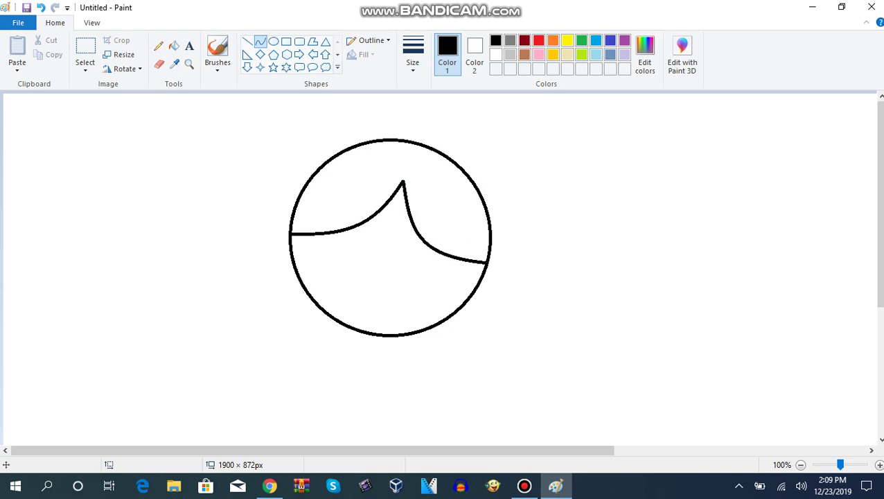
# Step: Draw the left pigtail's outer curve, looping up from the head's left edge and down beside the face
pyautogui.click(188, 63)
pyautogui.click(325, 219)
pyautogui.click(348, 272)
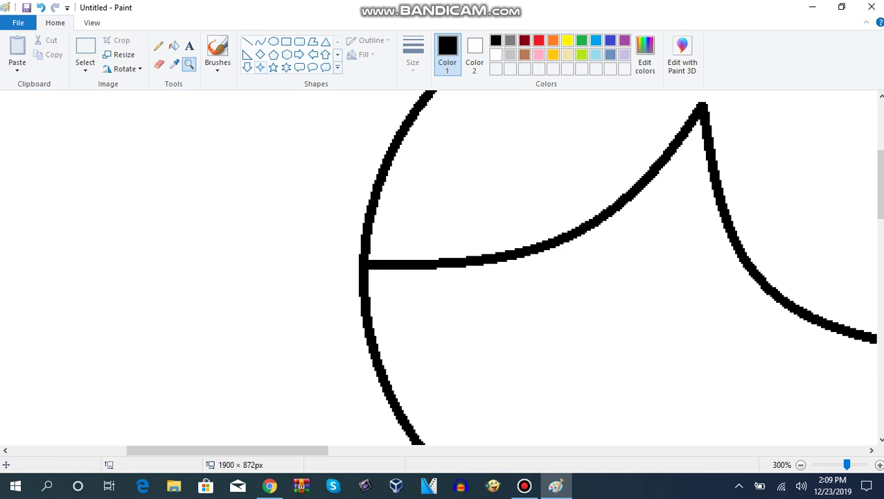
pyautogui.click(260, 42)
pyautogui.moveTo(367, 206); pyautogui.dragTo(254, 392)
pyautogui.moveTo(264, 229); pyautogui.dragTo(271, 61)
pyautogui.moveTo(269, 108); pyautogui.dragTo(204, 168)
pyautogui.moveTo(878, 183); pyautogui.dragTo(878, 204)
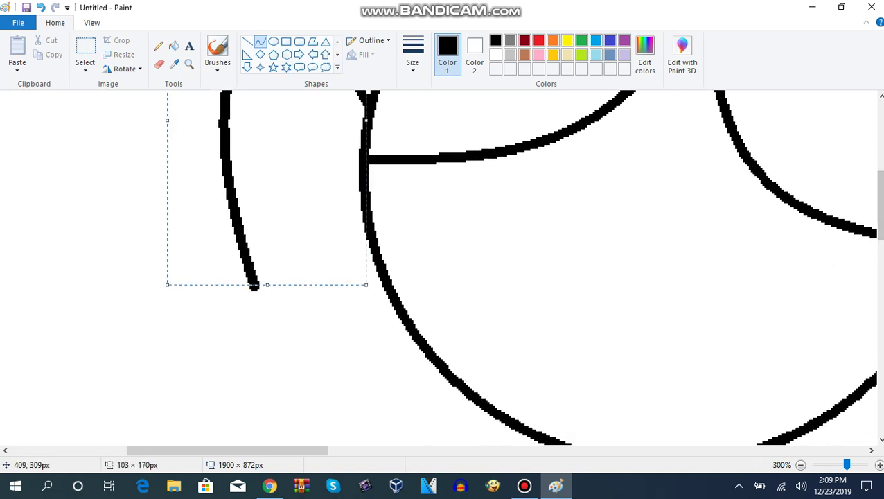
# Step: Try a small rounded hook curve at the lower end of the left pigtail, and undo it
pyautogui.moveTo(249, 330); pyautogui.dragTo(258, 307)
pyautogui.click(267, 305)
pyautogui.click(268, 304)
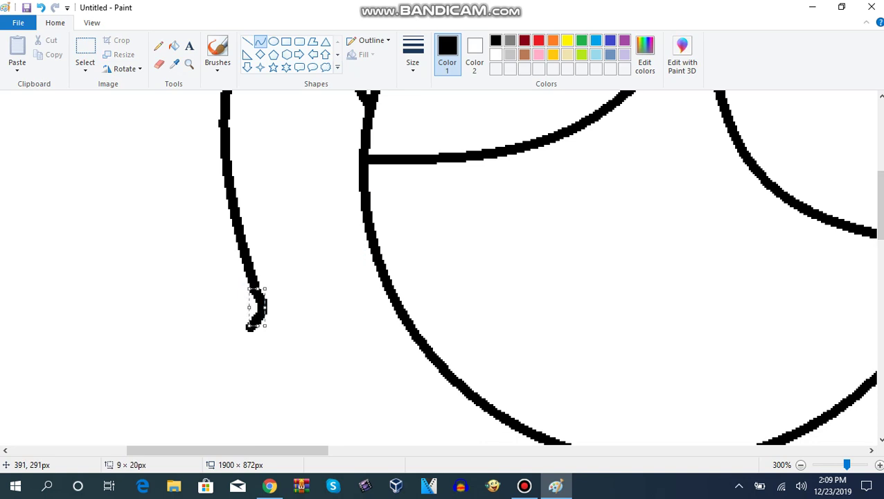
pyautogui.hotkey('ctrl', 'z')
# Step: Draw a small inward hook at the pigtail's lower end and a sagging curve joining it to the head circle
pyautogui.moveTo(254, 292); pyautogui.dragTo(240, 321)
pyautogui.click(263, 311)
pyautogui.click(263, 312)
pyautogui.moveTo(260, 291); pyautogui.dragTo(260, 287)
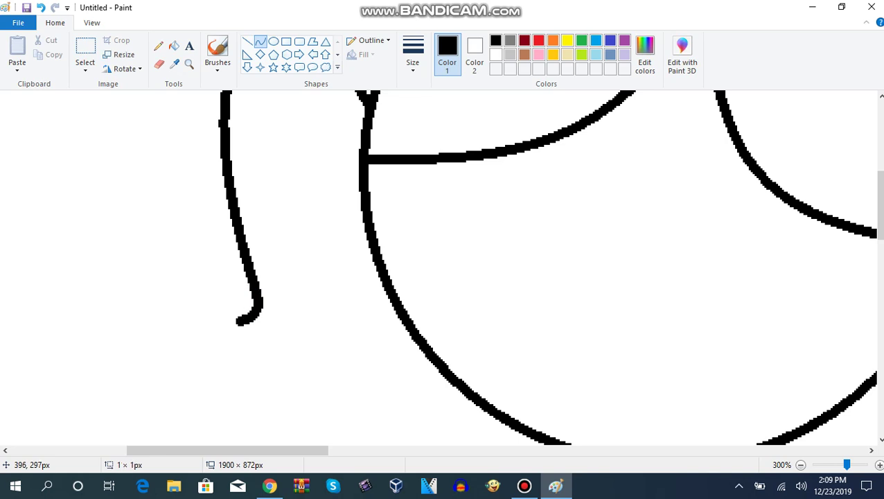
pyautogui.moveTo(239, 320); pyautogui.dragTo(389, 416)
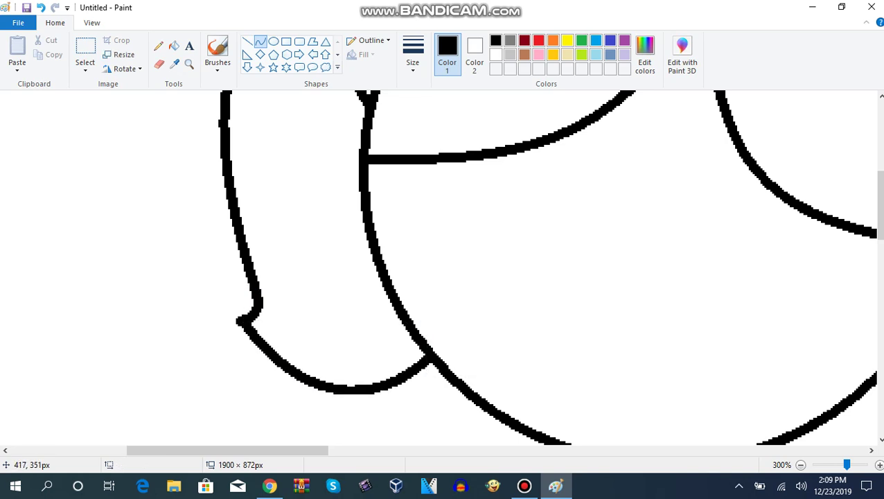
# Step: Select the left pigtail with a free-form selection and place a copy to the right of the head
pyautogui.click(86, 70)
pyautogui.click(49, 112)
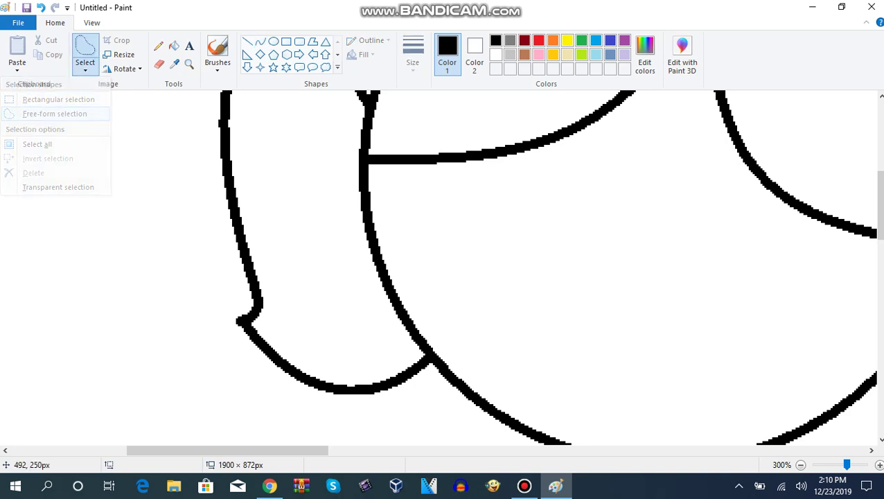
pyautogui.click(801, 465)
pyautogui.moveTo(880, 222); pyautogui.dragTo(881, 188)
pyautogui.moveTo(150, 129)
pyautogui.mouseDown()
pyautogui.moveTo(108, 208)
pyautogui.moveTo(197, 410)
pyautogui.moveTo(302, 410)
pyautogui.moveTo(286, 201)
pyautogui.moveTo(145, 133)
pyautogui.moveTo(139, 139)
pyautogui.mouseUp()
pyautogui.moveTo(178, 192); pyautogui.dragTo(787, 185)
pyautogui.moveTo(819, 272); pyautogui.dragTo(773, 259)
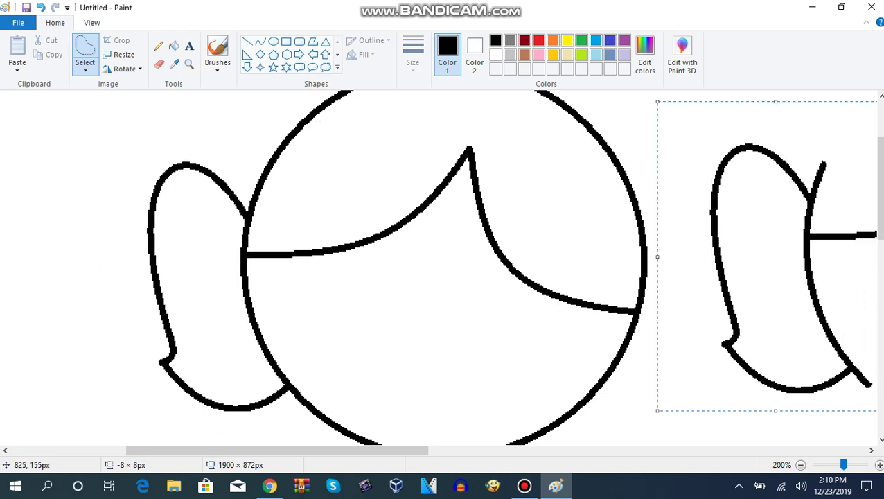
# Step: Turn on transparent selection and erase the leftover head and fringe lines from the copied pigtail
pyautogui.click(85, 69)
pyautogui.click(58, 188)
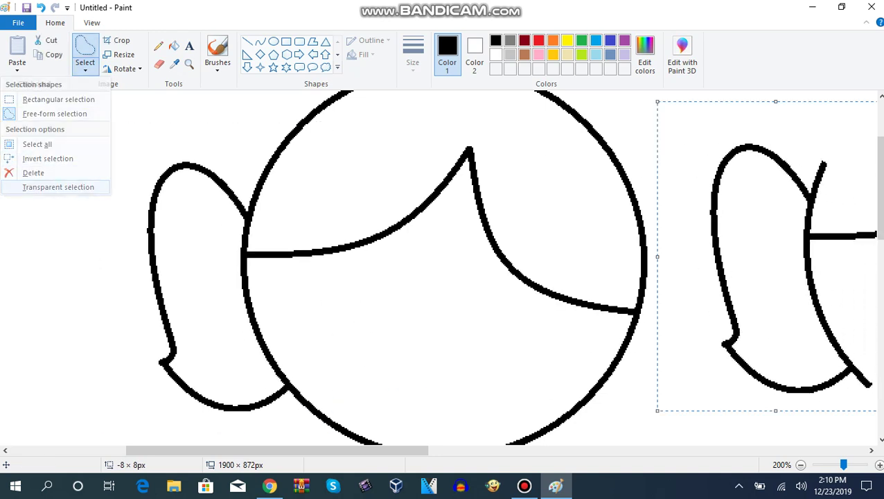
pyautogui.moveTo(291, 451); pyautogui.dragTo(342, 451)
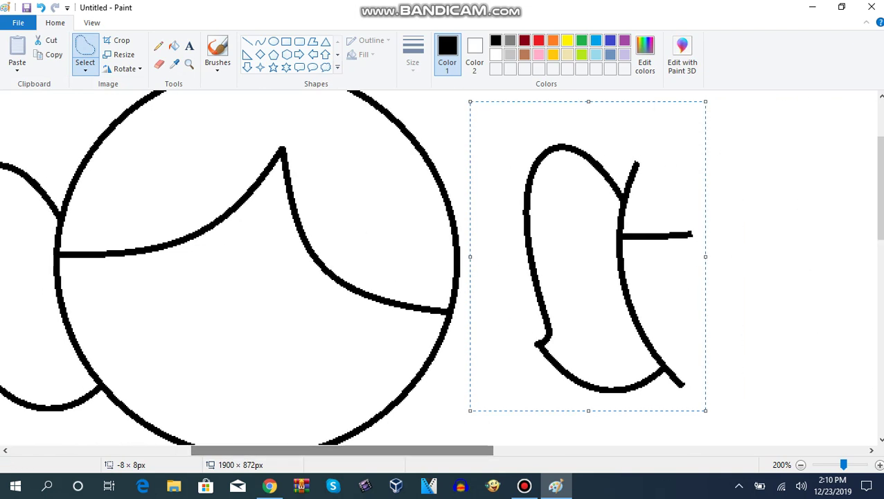
pyautogui.click(159, 64)
pyautogui.moveTo(641, 143)
pyautogui.mouseDown()
pyautogui.moveTo(622, 217)
pyautogui.moveTo(624, 280)
pyautogui.moveTo(632, 313)
pyautogui.moveTo(653, 335)
pyautogui.mouseUp()
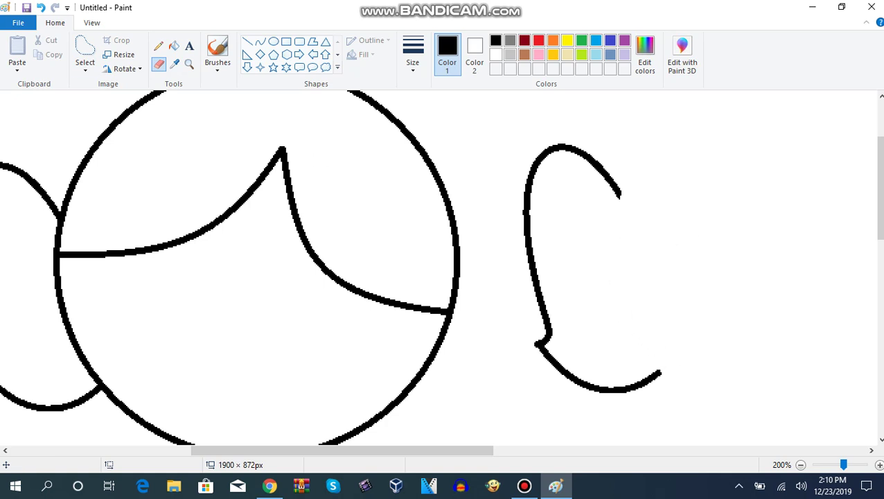
# Step: Try rotating the copied pigtail 180° and moving it against the head's right side, and undo both changes
pyautogui.click(86, 70)
pyautogui.click(42, 112)
pyautogui.moveTo(515, 127)
pyautogui.mouseDown()
pyautogui.moveTo(506, 397)
pyautogui.moveTo(589, 430)
pyautogui.moveTo(742, 254)
pyautogui.moveTo(652, 95)
pyautogui.moveTo(575, 110)
pyautogui.moveTo(500, 138)
pyautogui.mouseUp()
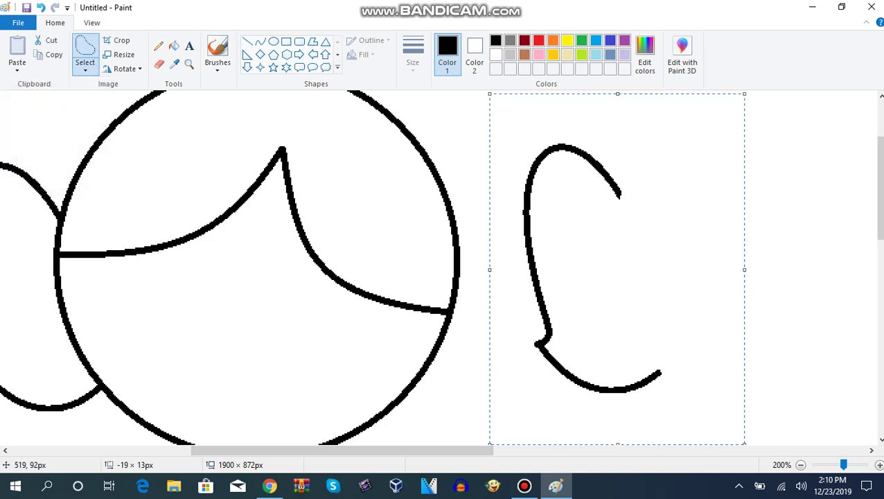
pyautogui.click(124, 69)
pyautogui.click(97, 142)
pyautogui.moveTo(562, 212); pyautogui.dragTo(395, 216)
pyautogui.moveTo(388, 450); pyautogui.dragTo(367, 450)
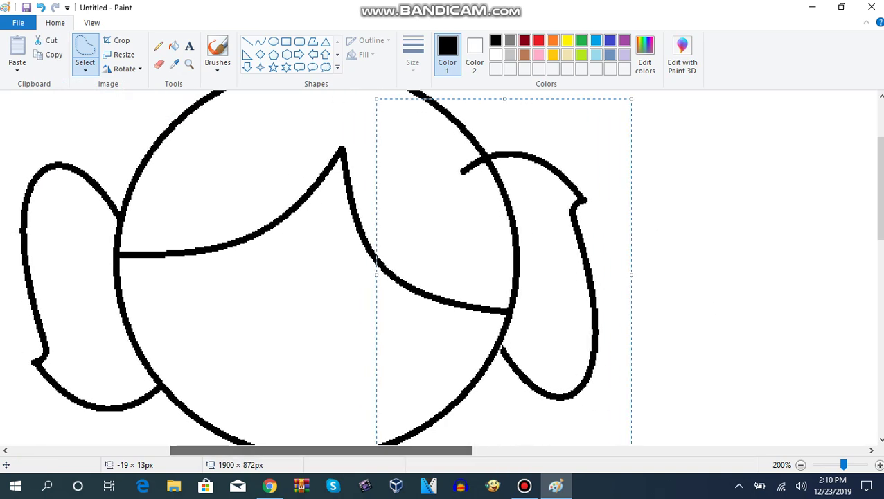
pyautogui.hotkey('ctrl', 'z')
pyautogui.hotkey('ctrl', 'z')
# Step: Try reselecting the copied pigtail and rotating it right 90°, and undo the rotation
pyautogui.moveTo(558, 145)
pyautogui.mouseDown()
pyautogui.moveTo(563, 381)
pyautogui.moveTo(592, 399)
pyautogui.moveTo(760, 394)
pyautogui.moveTo(572, 142)
pyautogui.moveTo(559, 145)
pyautogui.mouseUp()
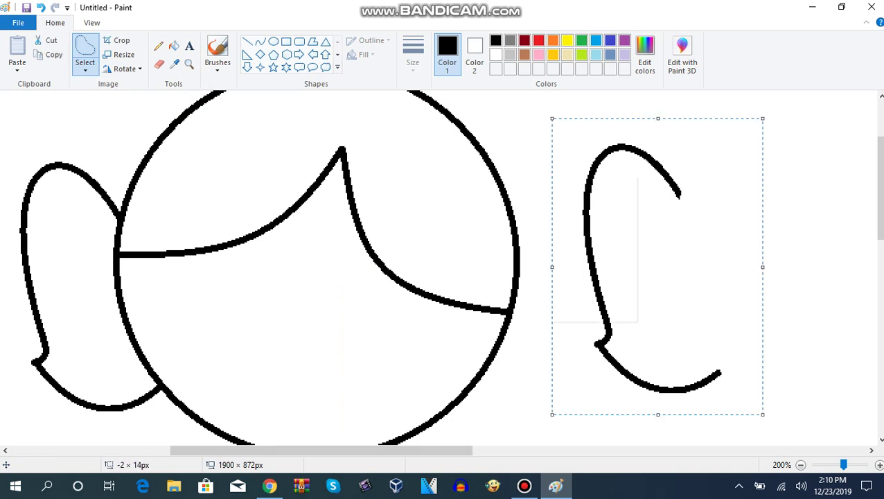
pyautogui.rightClick(553, 177)
pyautogui.moveTo(581, 284)
pyautogui.click(506, 285)
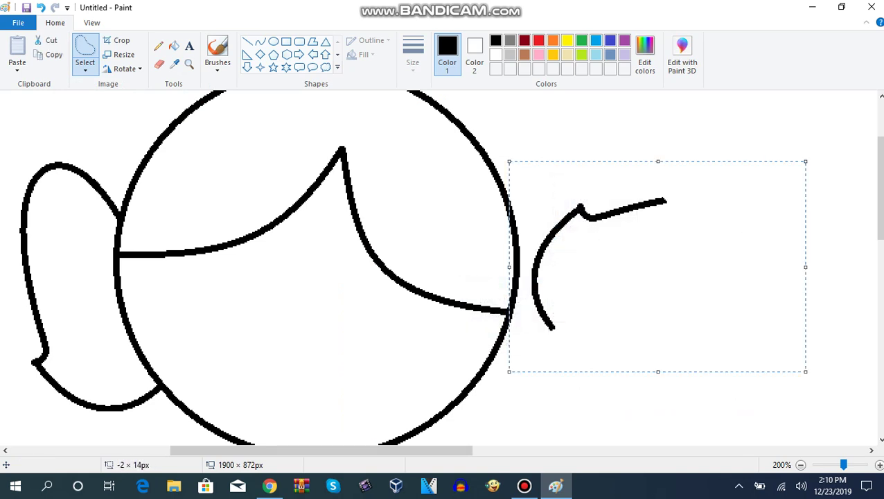
pyautogui.click(41, 8)
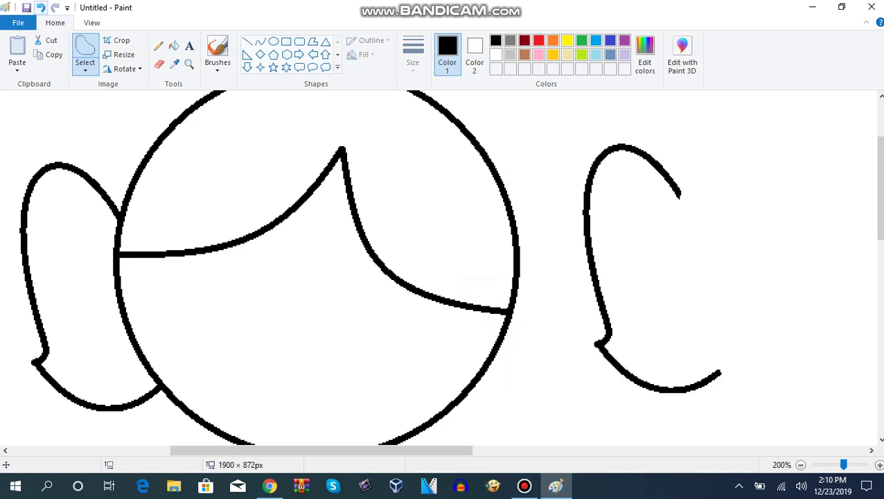
# Step: Select the copied pigtail with a free-form selection and flip it vertically
pyautogui.moveTo(563, 402)
pyautogui.mouseDown()
pyautogui.moveTo(562, 300)
pyautogui.moveTo(729, 93)
pyautogui.moveTo(615, 151)
pyautogui.moveTo(569, 258)
pyautogui.mouseUp()
pyautogui.moveTo(569, 257)
pyautogui.mouseDown()
pyautogui.moveTo(565, 308)
pyautogui.moveTo(624, 425)
pyautogui.moveTo(784, 91)
pyautogui.moveTo(590, 165)
pyautogui.moveTo(561, 265)
pyautogui.moveTo(603, 382)
pyautogui.moveTo(732, 91)
pyautogui.moveTo(574, 229)
pyautogui.mouseUp()
pyautogui.rightClick(502, 253)
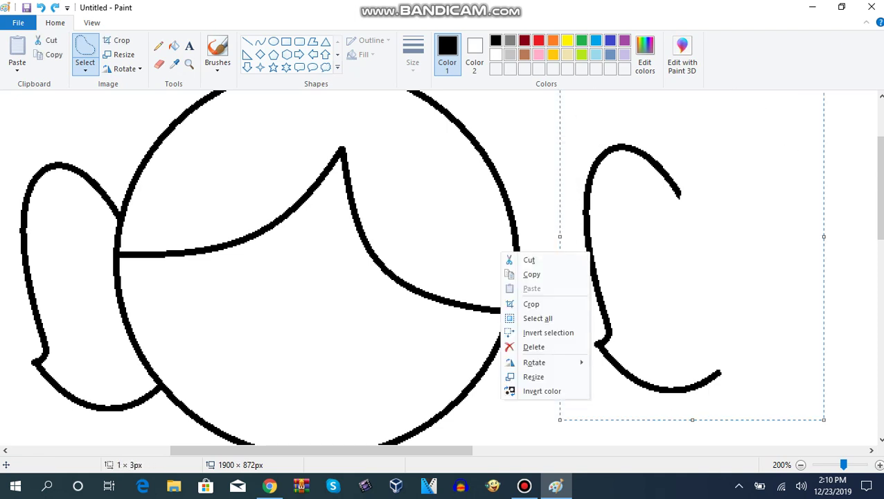
pyautogui.moveTo(535, 362)
pyautogui.click(451, 406)
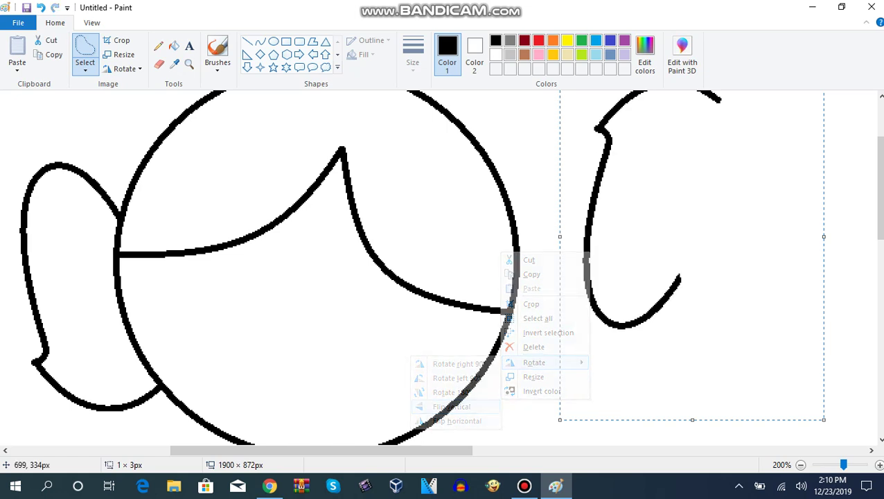
# Step: Rotate the copied pigtail right 90° and cut it from the canvas
pyautogui.rightClick(539, 295)
pyautogui.moveTo(572, 401)
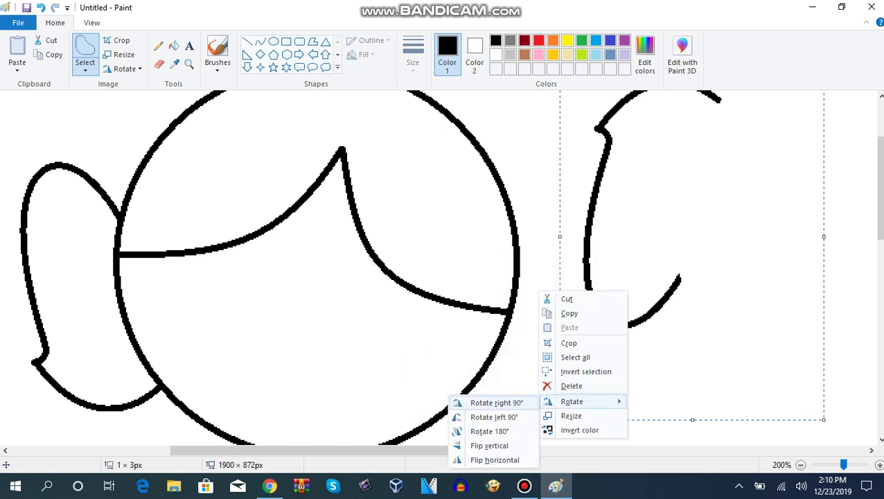
pyautogui.click(496, 403)
pyautogui.rightClick(507, 287)
pyautogui.click(533, 294)
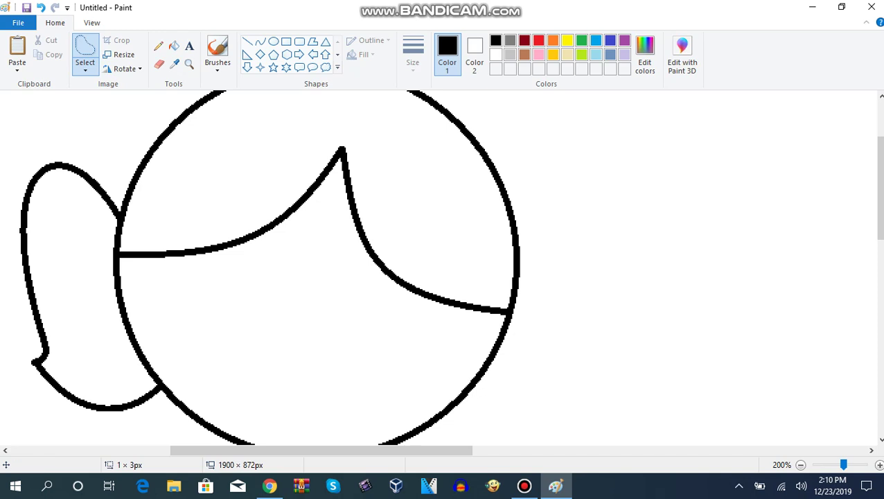
# Step: Draw the right pigtail's upper outline as an arched curve from the head's right edge, and narrow it slightly
pyautogui.click(260, 41)
pyautogui.moveTo(511, 206)
pyautogui.mouseDown()
pyautogui.moveTo(597, 186)
pyautogui.moveTo(626, 273)
pyautogui.mouseUp()
pyautogui.moveTo(534, 180)
pyautogui.mouseDown()
pyautogui.moveTo(509, 87)
pyautogui.moveTo(612, 92)
pyautogui.moveTo(669, 83)
pyautogui.mouseUp()
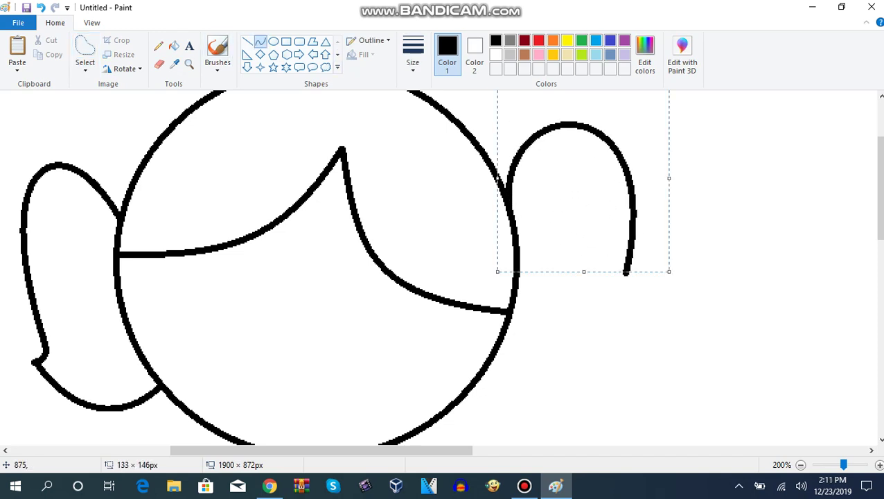
pyautogui.moveTo(669, 178); pyautogui.dragTo(642, 175)
pyautogui.click(618, 295)
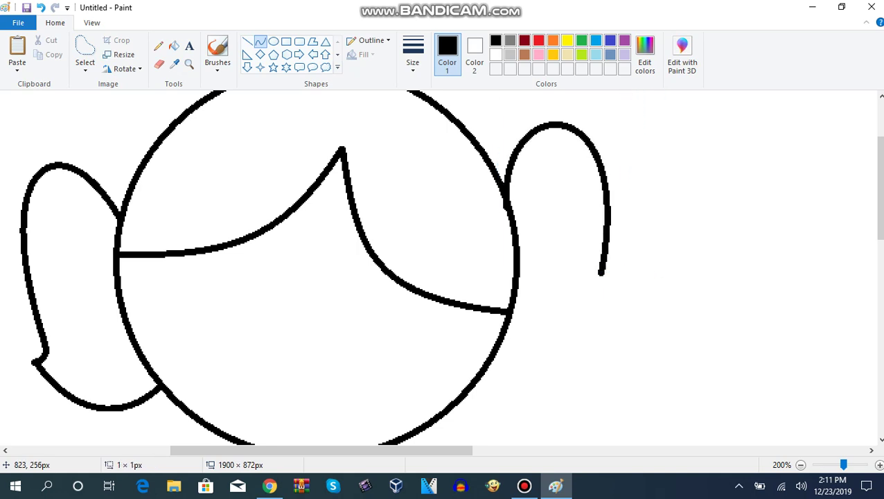
# Step: Complete the right pigtail with an inward S-shaped lower side and a curve joining its tip to the head circle
pyautogui.moveTo(601, 273); pyautogui.dragTo(600, 370)
pyautogui.moveTo(591, 312); pyautogui.dragTo(579, 305)
pyautogui.moveTo(580, 337); pyautogui.dragTo(573, 350)
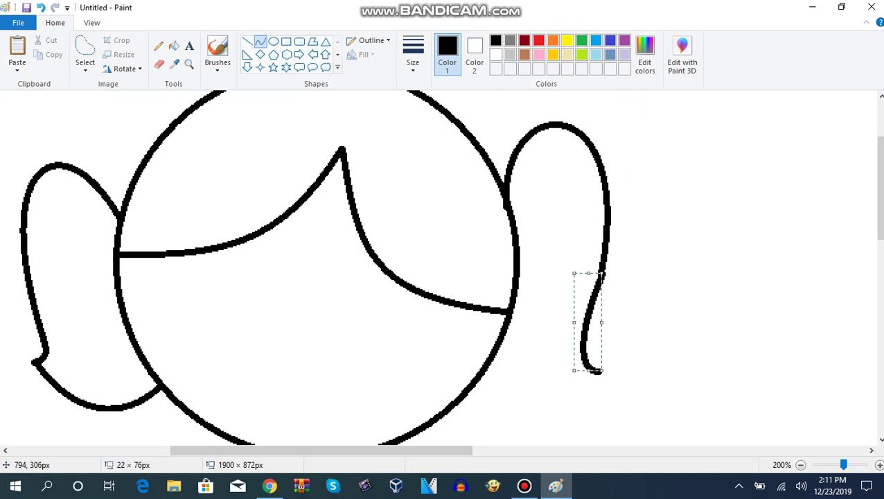
pyautogui.moveTo(488, 366)
pyautogui.mouseDown()
pyautogui.moveTo(599, 372)
pyautogui.moveTo(566, 394)
pyautogui.mouseUp()
pyautogui.moveTo(530, 383); pyautogui.dragTo(532, 395)
pyautogui.click(473, 274)
# Step: Draw two long curves from the fringe down to the chin, bowing toward each other, as the eyes' inner edges
pyautogui.click(880, 269)
pyautogui.moveTo(880, 269); pyautogui.dragTo(881, 179)
pyautogui.moveTo(291, 169); pyautogui.dragTo(232, 391)
pyautogui.moveTo(248, 320); pyautogui.dragTo(318, 305)
pyautogui.moveTo(374, 220)
pyautogui.mouseDown()
pyautogui.moveTo(385, 327)
pyautogui.moveTo(413, 381)
pyautogui.mouseUp()
pyautogui.moveTo(411, 320); pyautogui.dragTo(345, 291)
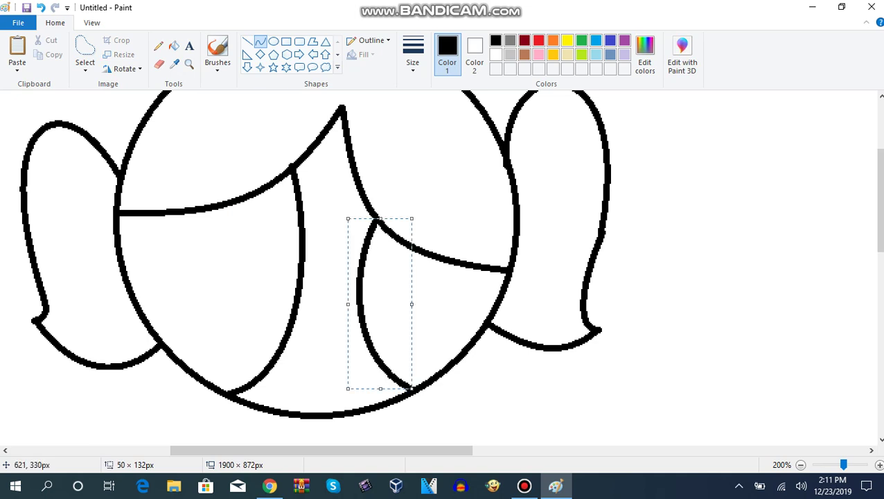
# Step: Outline the left eye with a curve from the fringe to the long inner curve, and choose the ellipse shape
pyautogui.moveTo(195, 209); pyautogui.dragTo(275, 356)
pyautogui.moveTo(214, 280)
pyautogui.mouseDown()
pyautogui.moveTo(178, 259)
pyautogui.moveTo(185, 357)
pyautogui.mouseUp()
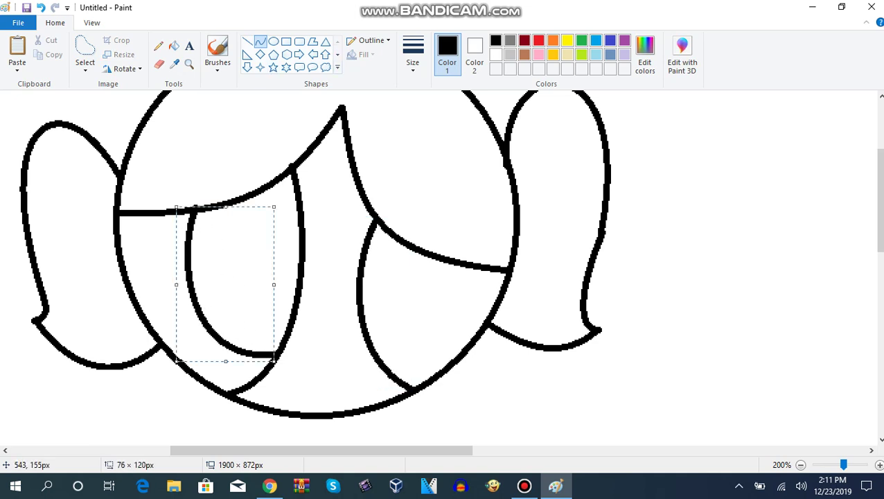
pyautogui.click(274, 41)
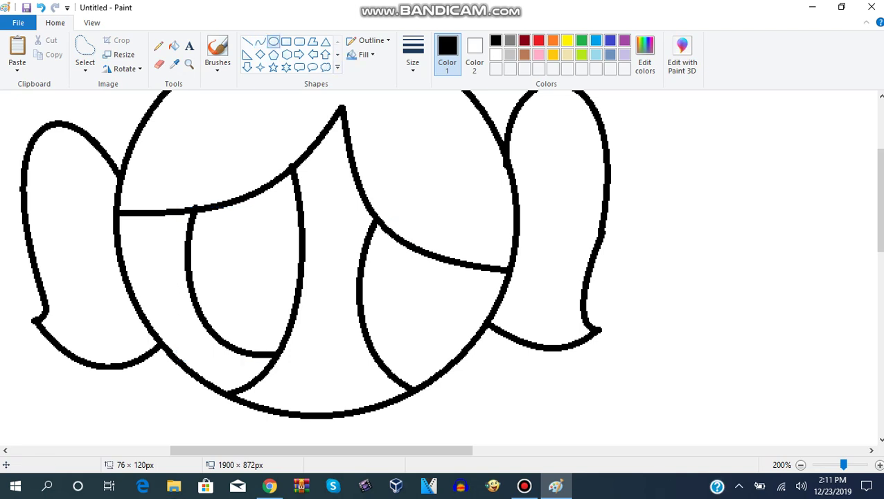
pyautogui.rightClick(610, 485)
pyautogui.moveTo(624, 167)
pyautogui.click(513, 206)
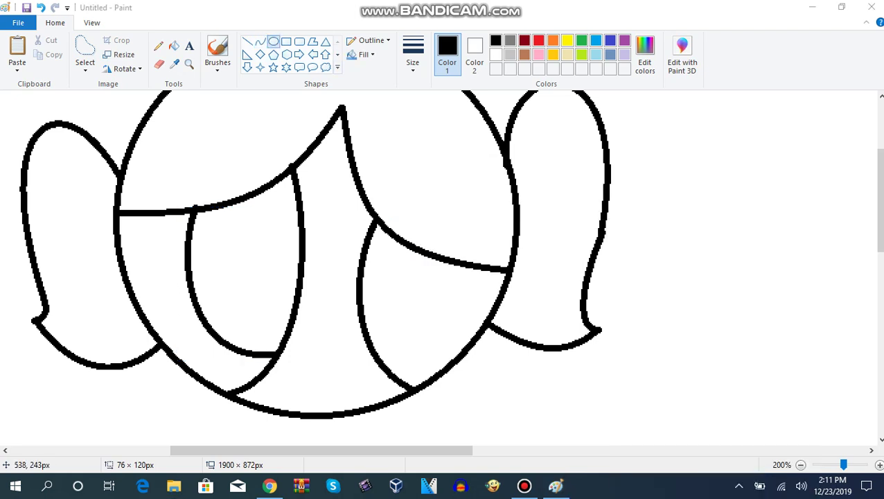
# Step: Add a round pupil about 31 × 32 px in the left eye and outline the right eye with a curve below the fringe
pyautogui.moveTo(224, 249); pyautogui.dragTo(268, 293)
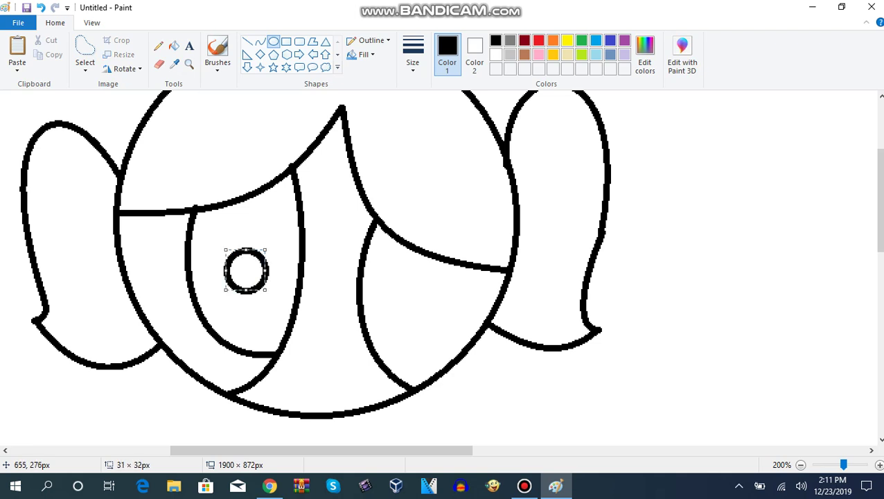
pyautogui.click(260, 42)
pyautogui.moveTo(381, 359); pyautogui.dragTo(443, 264)
pyautogui.moveTo(442, 341)
pyautogui.mouseDown()
pyautogui.moveTo(441, 360)
pyautogui.moveTo(444, 346)
pyautogui.mouseUp()
pyautogui.click(449, 321)
pyautogui.click(474, 330)
# Step: Toggle the transparent selection option and switch to rectangular selection
pyautogui.click(85, 65)
pyautogui.click(58, 188)
pyautogui.click(86, 64)
pyautogui.click(59, 100)
# Step: Draw an oval pupil about 23 × 28 px in the right eye and a U-shaped mouth curve between the eyes
pyautogui.click(274, 41)
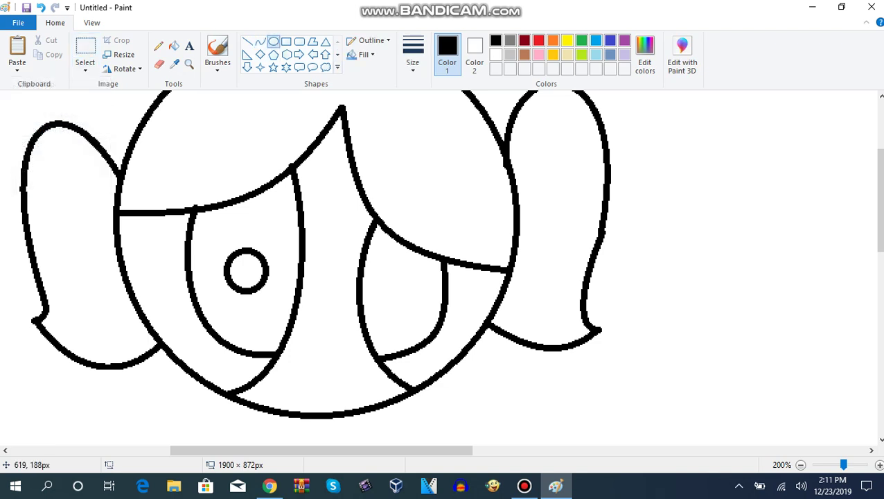
pyautogui.moveTo(388, 262); pyautogui.dragTo(420, 300)
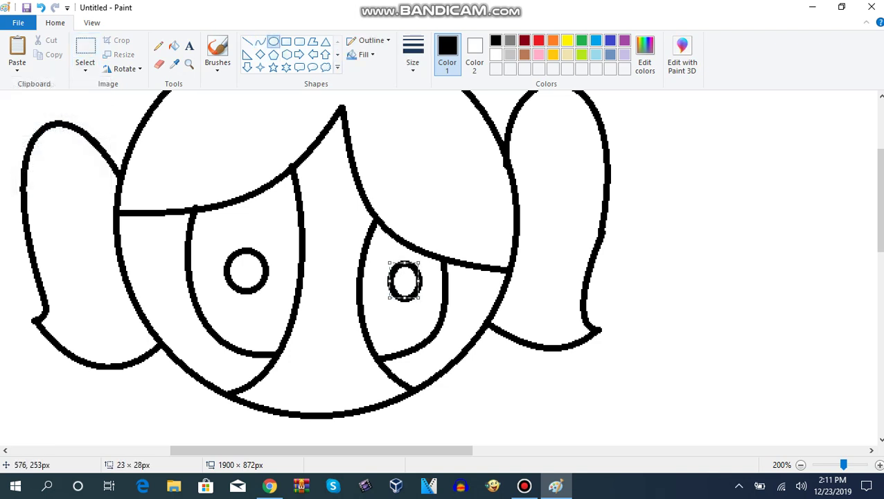
pyautogui.click(261, 42)
pyautogui.moveTo(322, 351); pyautogui.dragTo(356, 400)
# Step: Draw the body's left side down to a rounded foot, the left leg's inner edge and a short crotch line
pyautogui.moveTo(881, 201); pyautogui.dragTo(880, 273)
pyautogui.click(358, 279)
pyautogui.moveTo(264, 167)
pyautogui.mouseDown()
pyautogui.moveTo(238, 435)
pyautogui.moveTo(208, 415)
pyautogui.moveTo(181, 423)
pyautogui.mouseUp()
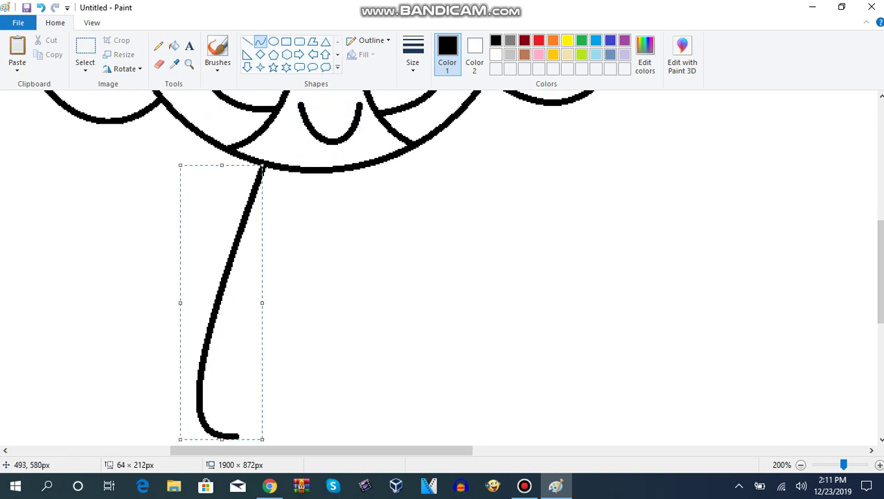
pyautogui.moveTo(297, 296)
pyautogui.mouseDown()
pyautogui.moveTo(283, 360)
pyautogui.moveTo(241, 438)
pyautogui.moveTo(200, 388)
pyautogui.moveTo(200, 433)
pyautogui.moveTo(273, 420)
pyautogui.mouseUp()
pyautogui.click(327, 253)
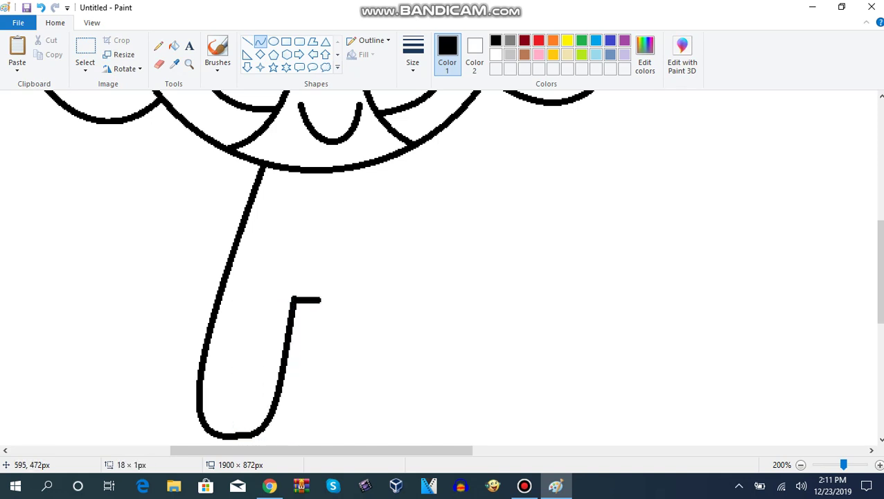
# Step: Draw the body's right side from the head downward and close the right leg with a rounded foot
pyautogui.moveTo(310, 284); pyautogui.dragTo(370, 166)
pyautogui.click(336, 311)
pyautogui.click(318, 429)
pyautogui.click(412, 415)
pyautogui.moveTo(374, 326)
pyautogui.mouseDown()
pyautogui.moveTo(376, 429)
pyautogui.moveTo(389, 408)
pyautogui.mouseUp()
pyautogui.click(433, 339)
# Step: Draw a downward-bowing hem curve across the body above the legs and erase the bump sticking out above it
pyautogui.moveTo(226, 276); pyautogui.dragTo(377, 282)
pyautogui.moveTo(310, 281); pyautogui.dragTo(306, 302)
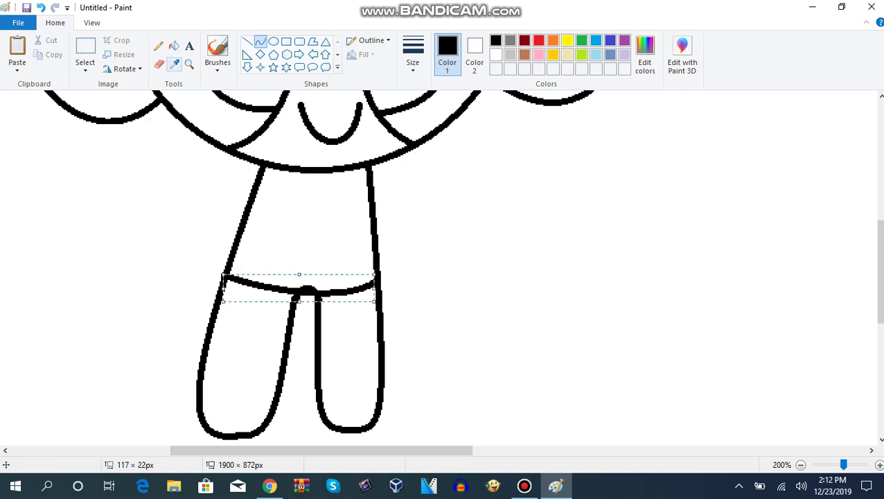
pyautogui.click(159, 64)
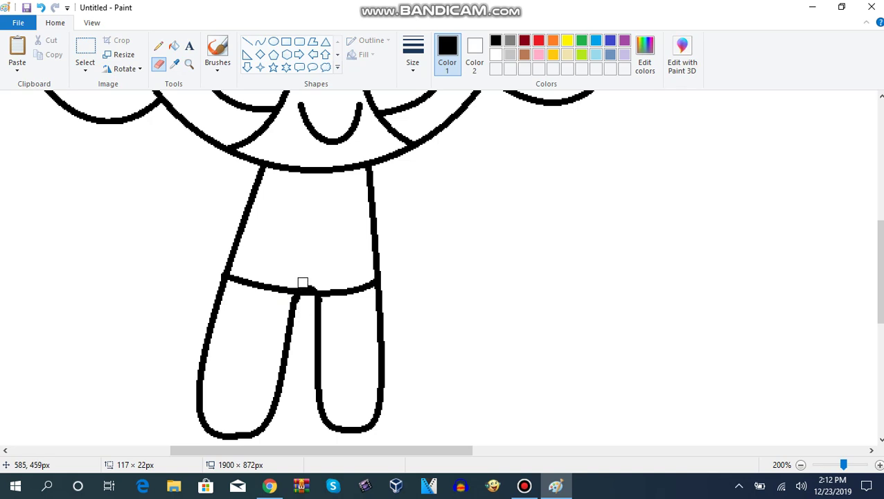
# Step: Draw two downward-bowing stripe curves across the torso between the head and the hem
pyautogui.click(261, 42)
pyautogui.moveTo(256, 191); pyautogui.dragTo(368, 197)
pyautogui.moveTo(315, 201); pyautogui.dragTo(331, 208)
pyautogui.moveTo(242, 236)
pyautogui.mouseDown()
pyautogui.moveTo(376, 242)
pyautogui.moveTo(304, 254)
pyautogui.moveTo(342, 253)
pyautogui.mouseUp()
# Step: Draw a curve across the lower left leg and a small curve beneath it reaching the leg's inner edge
pyautogui.moveTo(210, 341)
pyautogui.mouseDown()
pyautogui.moveTo(282, 353)
pyautogui.moveTo(259, 389)
pyautogui.moveTo(270, 408)
pyautogui.moveTo(246, 386)
pyautogui.moveTo(245, 403)
pyautogui.mouseUp()
pyautogui.click(254, 353)
pyautogui.click(257, 357)
pyautogui.click(256, 365)
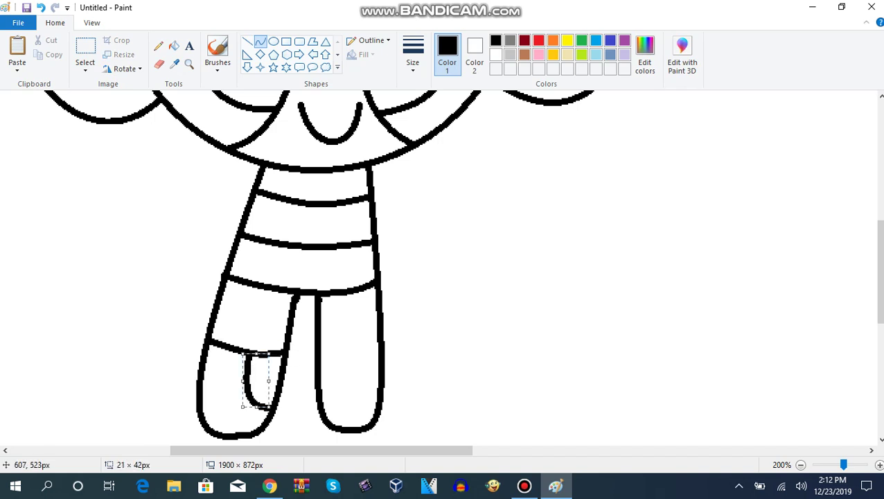
# Step: Draw a curve across the lower right leg and a small curve beneath it reaching the leg's inner edge
pyautogui.moveTo(320, 349); pyautogui.dragTo(391, 345)
pyautogui.click(350, 352)
pyautogui.click(349, 353)
pyautogui.moveTo(324, 397)
pyautogui.mouseDown()
pyautogui.moveTo(363, 336)
pyautogui.moveTo(353, 385)
pyautogui.moveTo(349, 378)
pyautogui.mouseUp()
pyautogui.click(355, 376)
pyautogui.moveTo(261, 165); pyautogui.dragTo(228, 252)
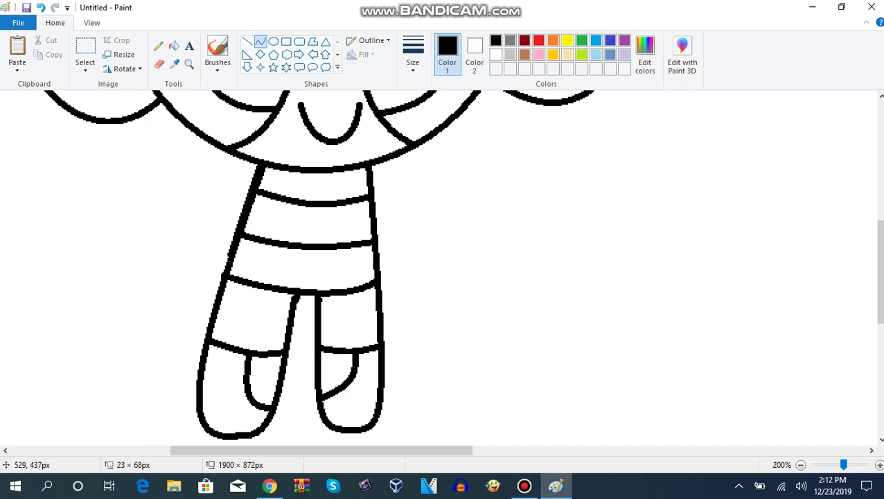
pyautogui.moveTo(220, 289); pyautogui.dragTo(183, 286)
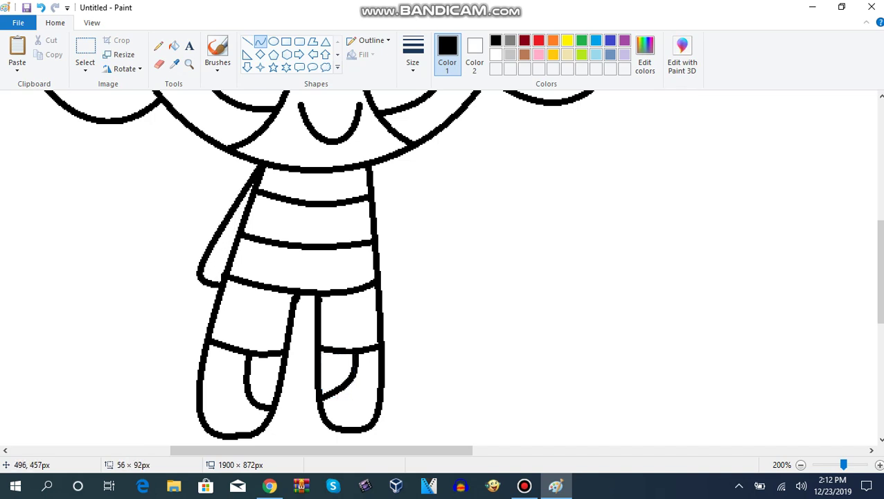
pyautogui.moveTo(248, 179); pyautogui.dragTo(184, 276)
pyautogui.moveTo(262, 160); pyautogui.dragTo(231, 142)
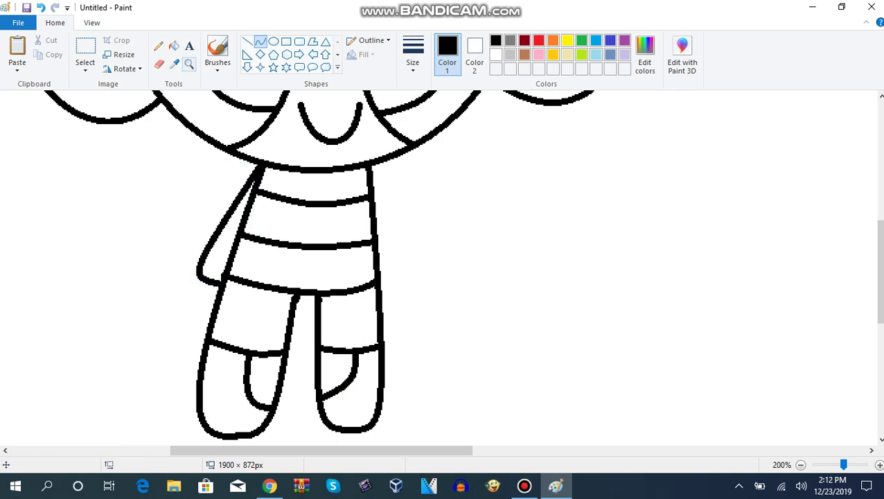
pyautogui.click(41, 7)
# Step: Draw the left arm as an outward-bowing curve from the top of the body down to just below the hem
pyautogui.moveTo(257, 169)
pyautogui.mouseDown()
pyautogui.moveTo(221, 310)
pyautogui.moveTo(179, 253)
pyautogui.moveTo(178, 295)
pyautogui.mouseUp()
pyautogui.click(254, 214)
pyautogui.click(158, 46)
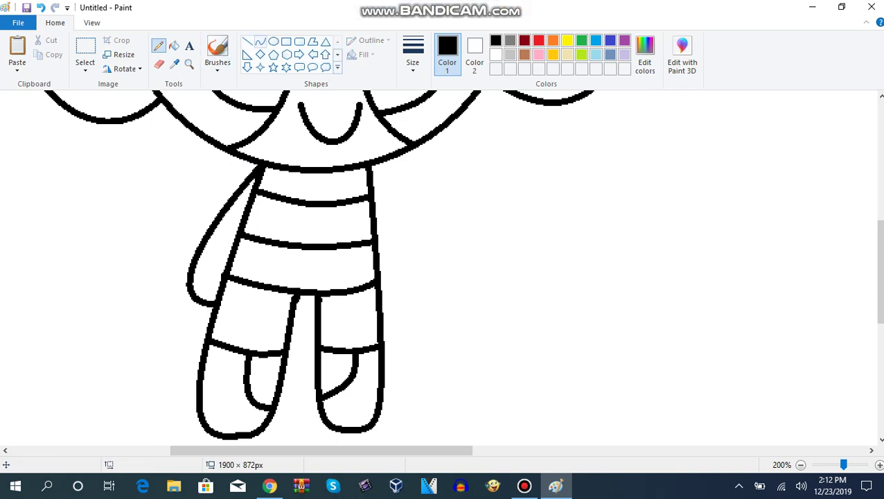
pyautogui.click(261, 41)
pyautogui.moveTo(371, 170); pyautogui.dragTo(433, 318)
pyautogui.click(190, 65)
pyautogui.rightClick(286, 199)
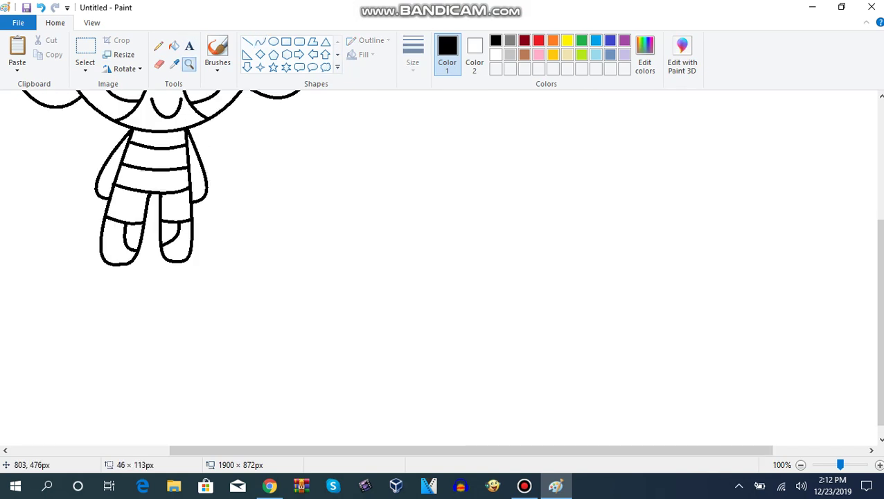
pyautogui.rightClick(290, 199)
pyautogui.rightClick(291, 199)
pyautogui.click(86, 120)
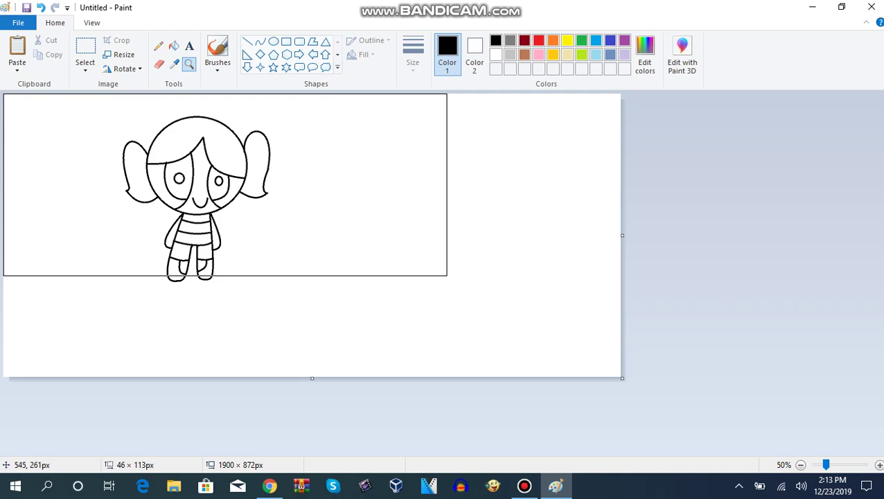
pyautogui.click(257, 221)
pyautogui.hotkey('ctrl', 'z')
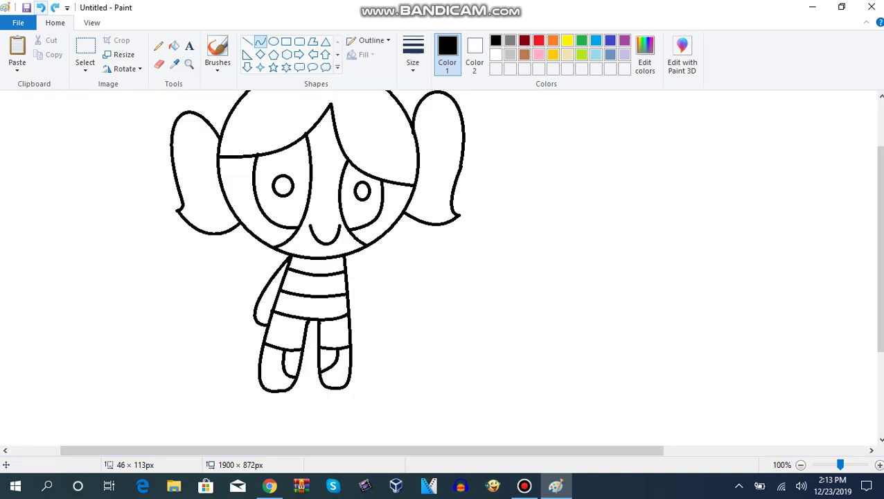
# Step: Draw the right arm as an outward-bowing curve from the top of the body down to the hem
pyautogui.moveTo(344, 257)
pyautogui.mouseDown()
pyautogui.moveTo(354, 317)
pyautogui.moveTo(349, 303)
pyautogui.moveTo(361, 280)
pyautogui.moveTo(369, 316)
pyautogui.mouseUp()
pyautogui.click(432, 281)
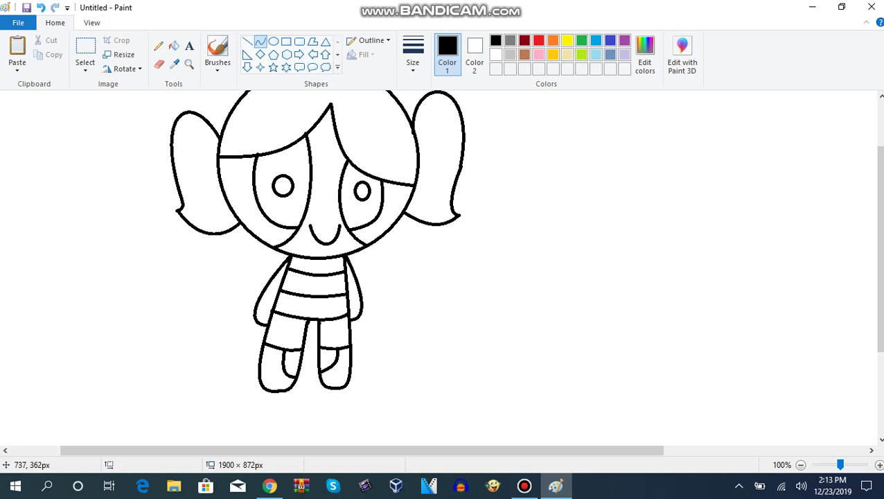
# Step: Fill the hair and both pigtails with yellow
pyautogui.click(174, 46)
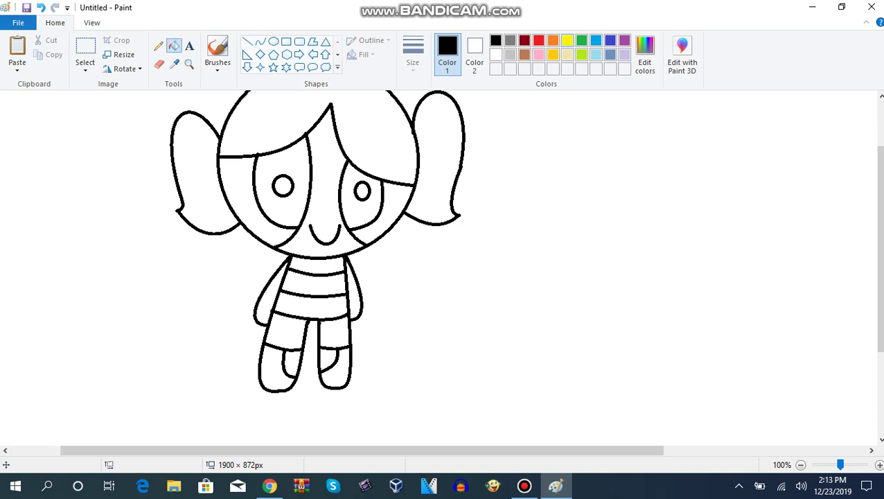
pyautogui.click(567, 40)
pyautogui.click(244, 147)
pyautogui.click(447, 147)
pyautogui.click(201, 174)
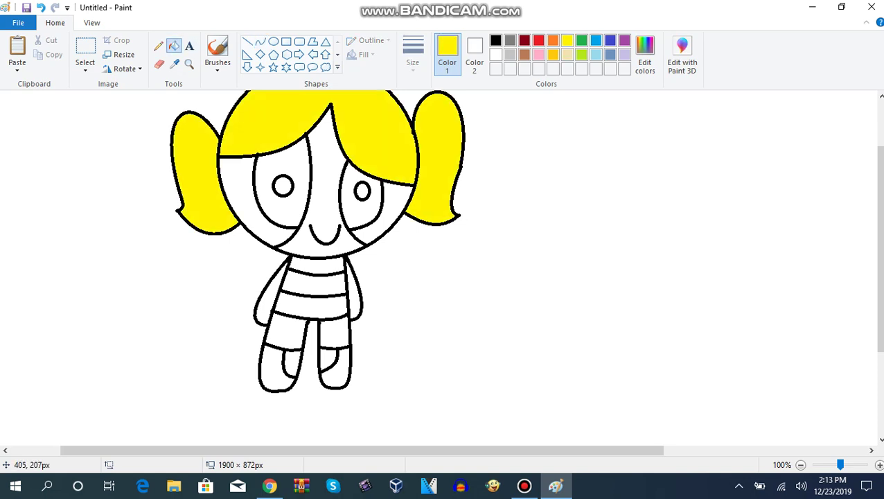
# Step: Fill both pupils around their white highlights, the middle stripe of the top and both shoes with black
pyautogui.click(496, 40)
pyautogui.click(270, 208)
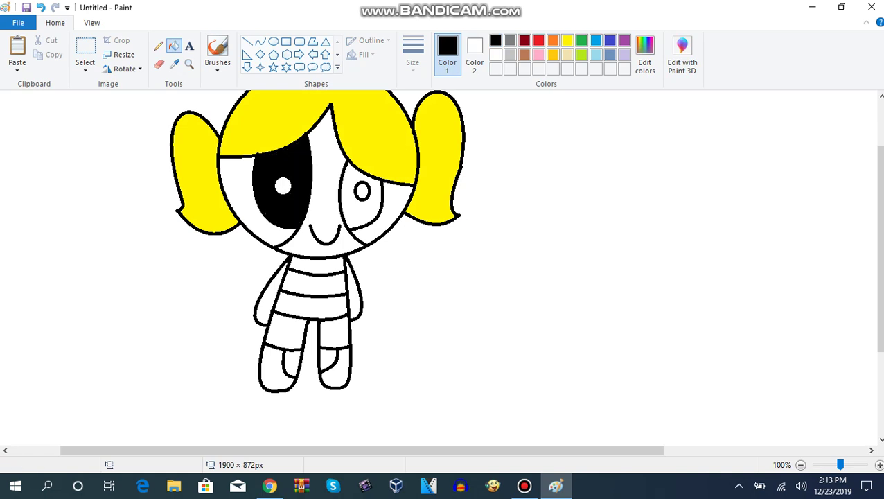
pyautogui.click(370, 187)
pyautogui.click(313, 283)
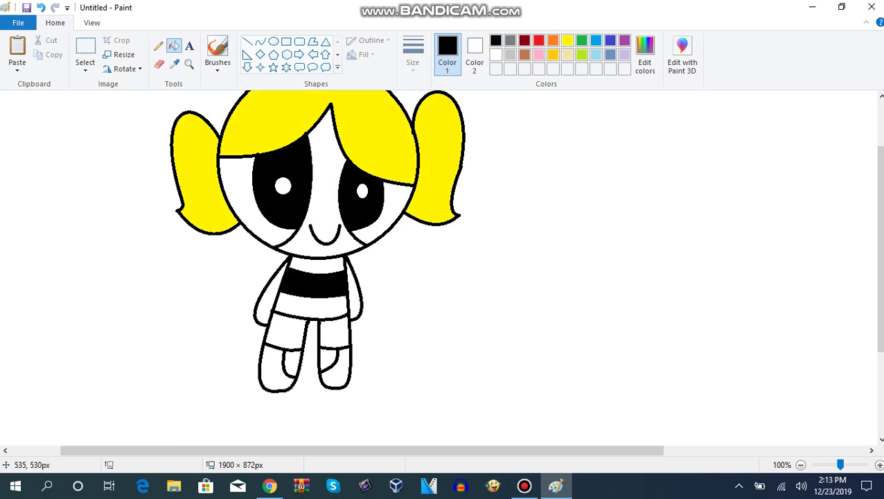
pyautogui.click(275, 371)
pyautogui.click(335, 371)
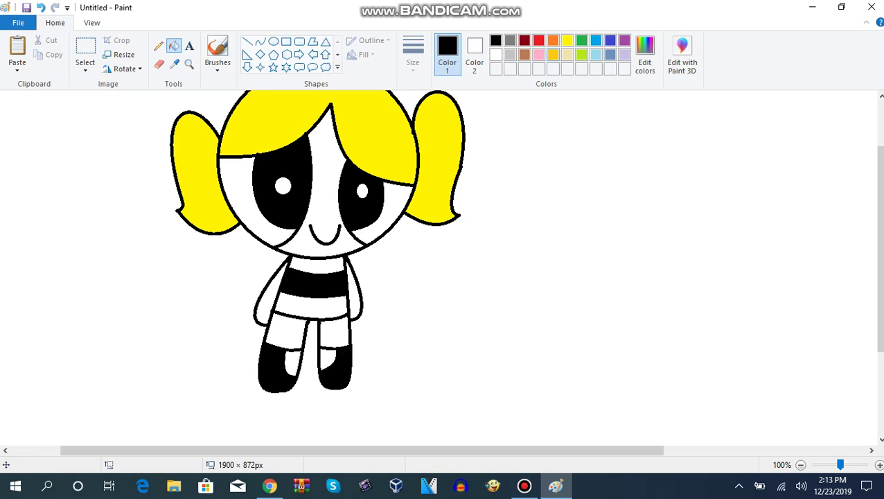
# Step: Fill the upper and lower stripes of the top and the outer area of both eyes with light blue
pyautogui.click(596, 55)
pyautogui.click(315, 265)
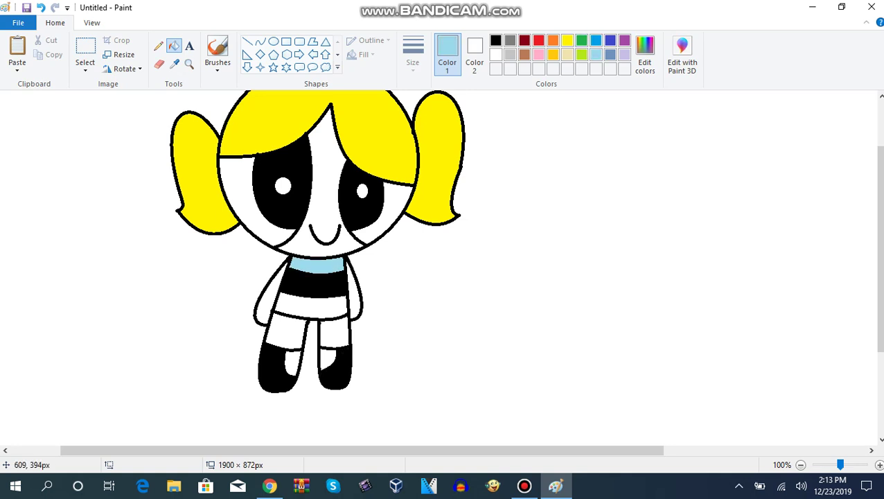
pyautogui.click(312, 305)
pyautogui.click(232, 194)
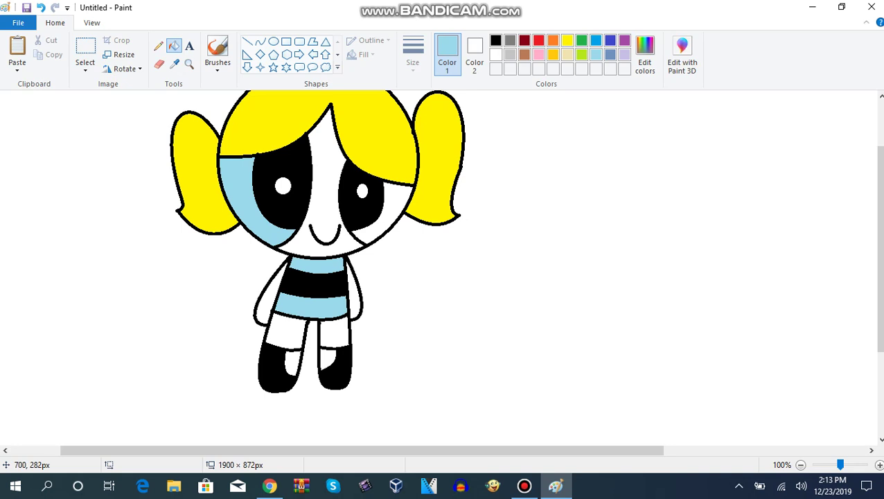
pyautogui.click(399, 207)
pyautogui.click(160, 64)
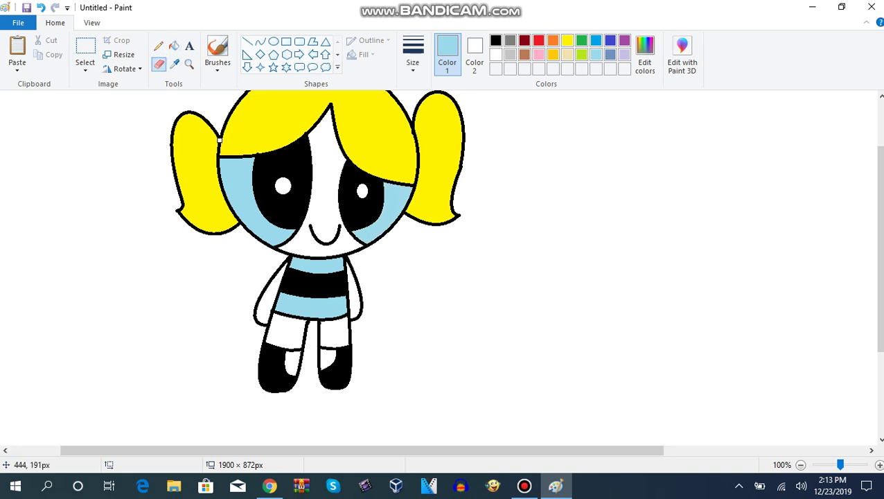
pyautogui.moveTo(222, 159); pyautogui.dragTo(306, 272)
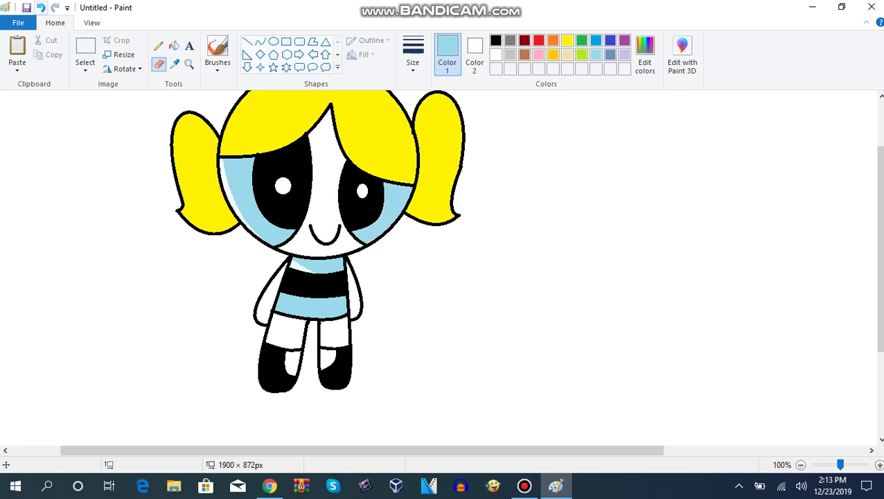
pyautogui.hotkey('ctrl', 'z')
pyautogui.moveTo(220, 158); pyautogui.dragTo(232, 202)
pyautogui.hotkey('ctrl', 'z')
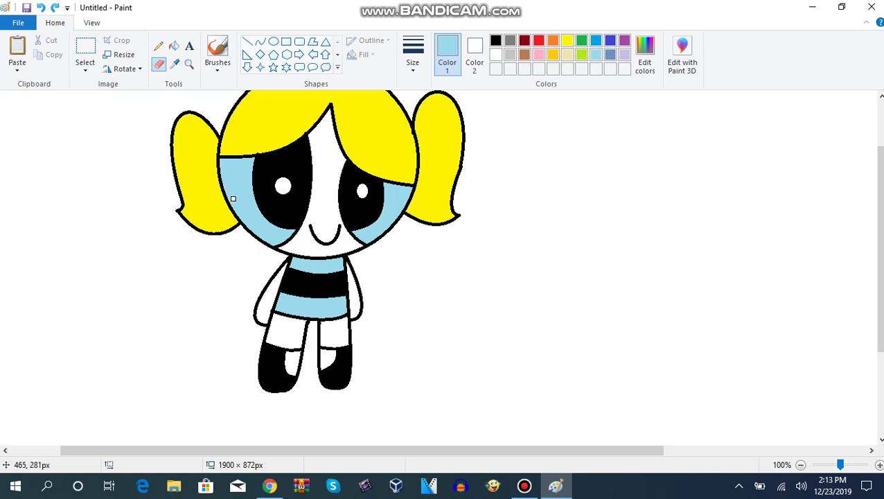
# Step: Erase a curved white band through the left eye's light blue area and fill the blue outside it with white
pyautogui.moveTo(235, 160)
pyautogui.mouseDown()
pyautogui.moveTo(248, 215)
pyautogui.moveTo(275, 244)
pyautogui.mouseUp()
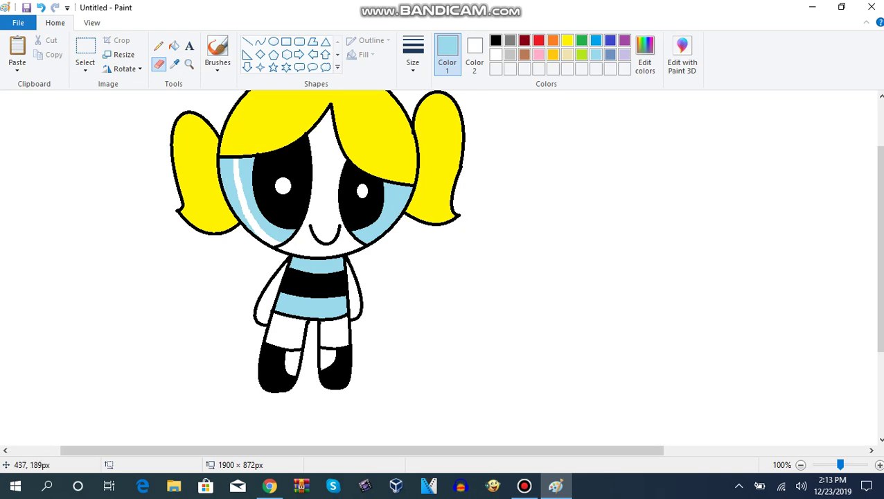
pyautogui.click(189, 64)
pyautogui.click(283, 198)
pyautogui.click(304, 194)
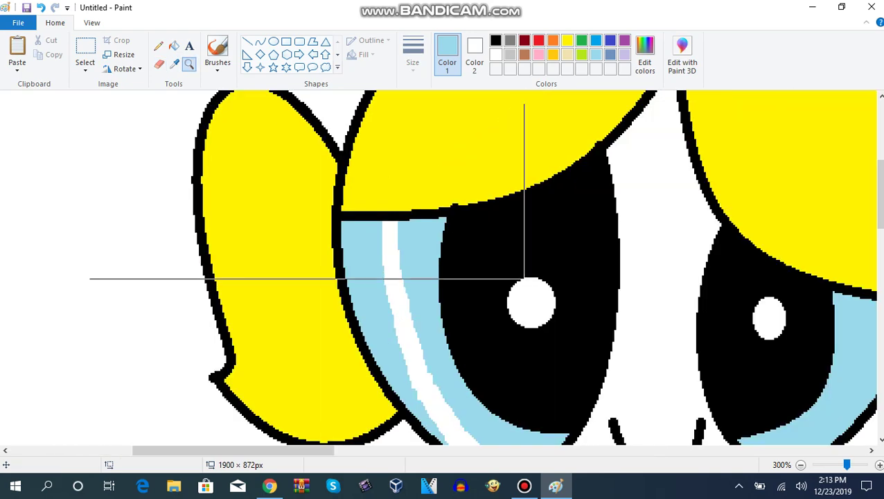
pyautogui.click(174, 45)
pyautogui.rightClick(371, 250)
pyautogui.hotkey('ctrl', 'z')
pyautogui.rightClick(359, 269)
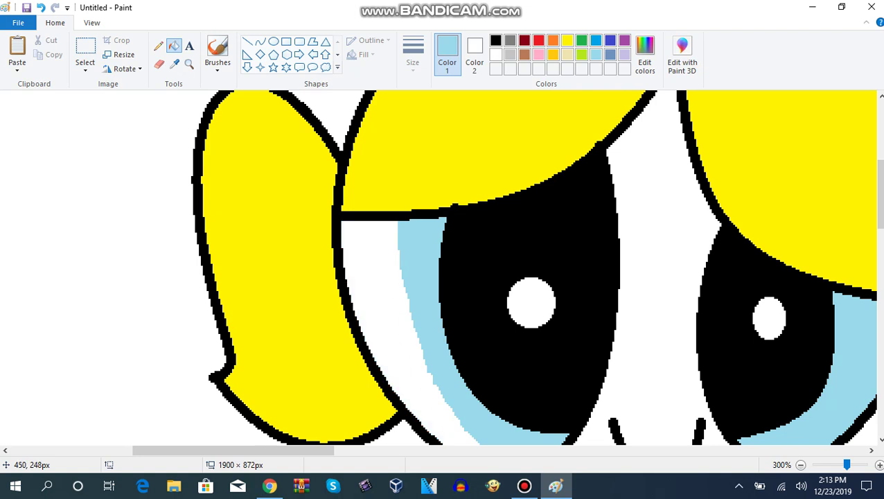
# Step: Erase the outer edge of the right eye's light blue area to leave a white rim along the head outline
pyautogui.click(190, 65)
pyautogui.rightClick(230, 196)
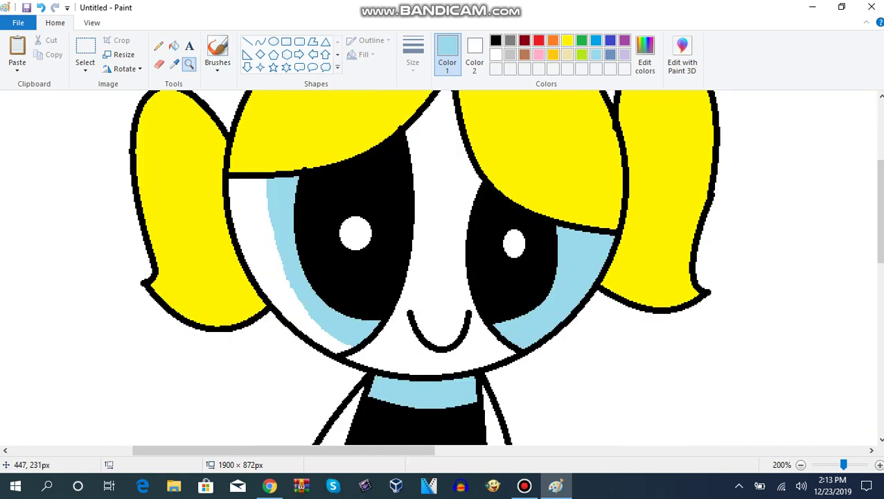
pyautogui.click(533, 237)
pyautogui.click(159, 64)
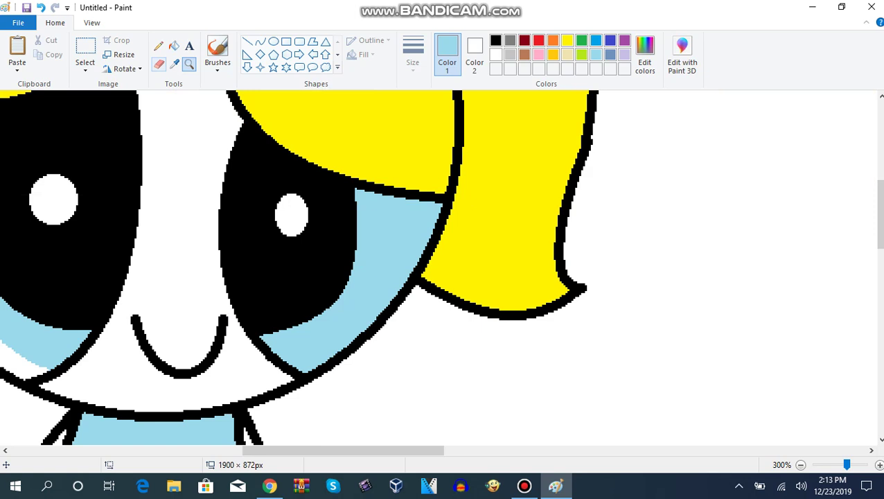
pyautogui.moveTo(438, 201)
pyautogui.mouseDown()
pyautogui.moveTo(387, 302)
pyautogui.moveTo(317, 352)
pyautogui.mouseUp()
pyautogui.hotkey('ctrl', 'z')
pyautogui.hotkey('ctrl', 'y')
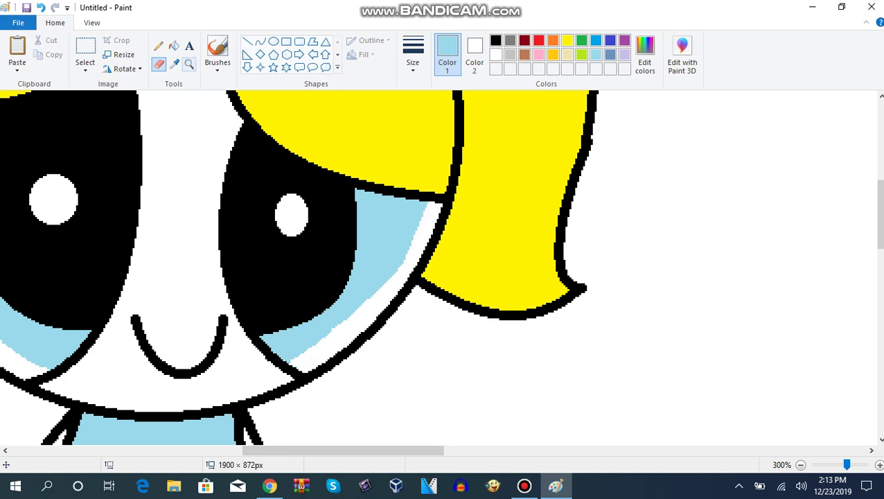
# Step: Mix a peach colour with red 255, green 207 and blue 159, and fill the face and both arms with it
pyautogui.click(189, 63)
pyautogui.rightClick(239, 178)
pyautogui.rightClick(238, 179)
pyautogui.rightClick(236, 179)
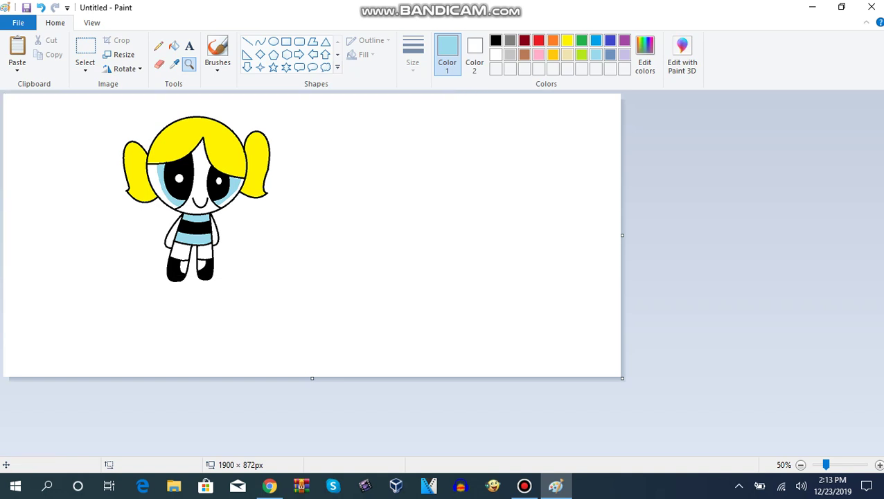
pyautogui.click(174, 45)
pyautogui.click(567, 40)
pyautogui.click(645, 56)
pyautogui.click(328, 211)
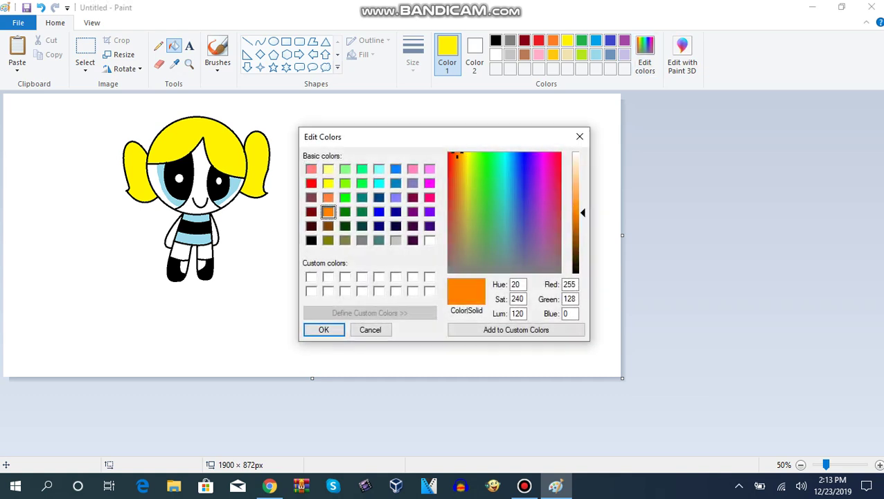
pyautogui.moveTo(579, 213); pyautogui.dragTo(578, 175)
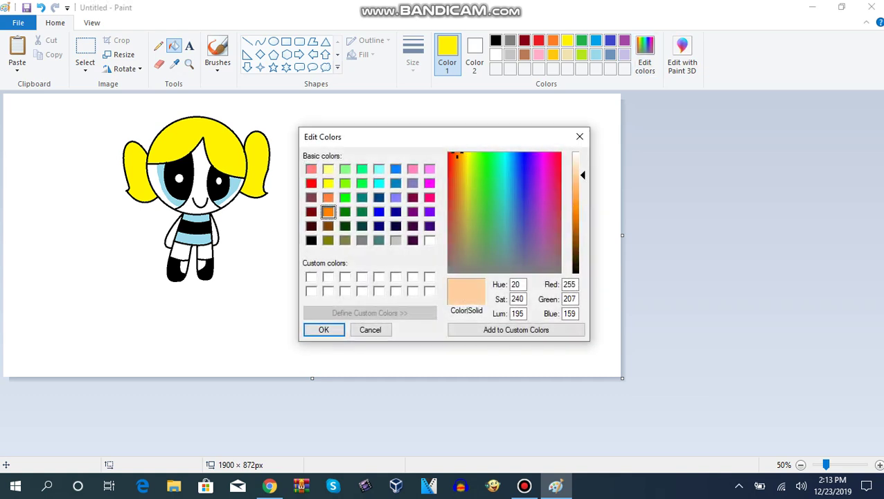
pyautogui.click(323, 330)
pyautogui.click(211, 201)
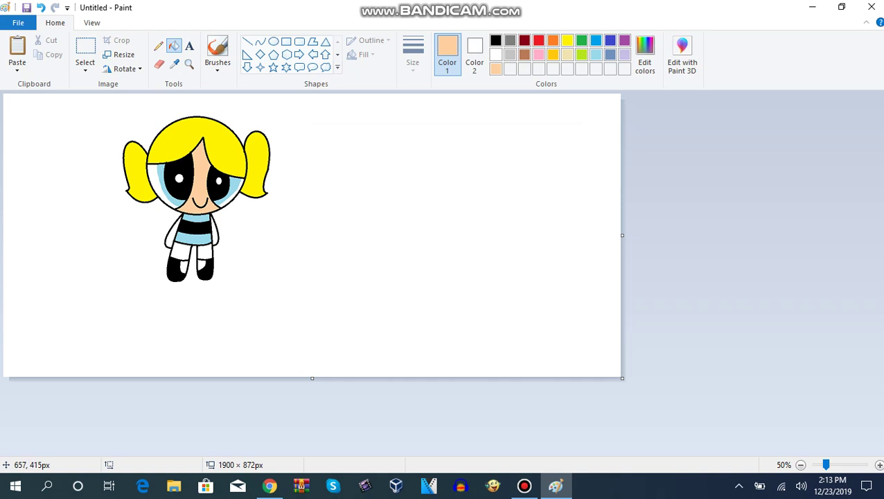
pyautogui.click(188, 64)
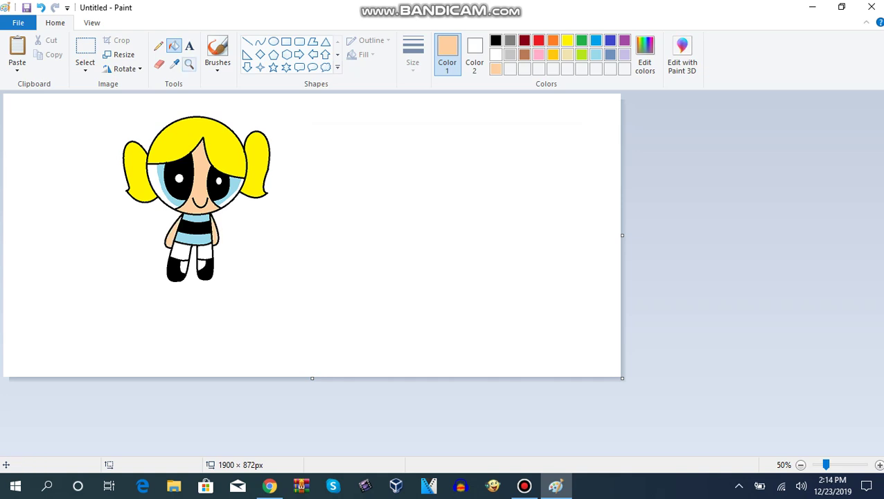
pyautogui.click(291, 191)
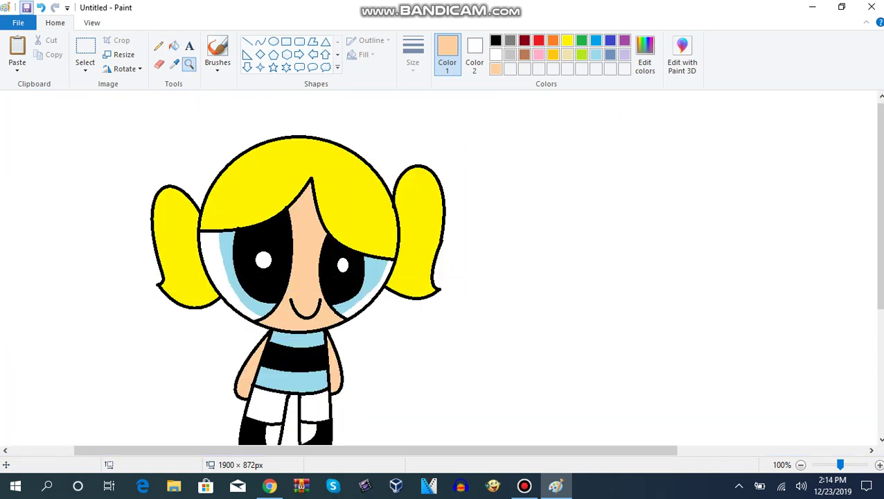
pyautogui.click(26, 7)
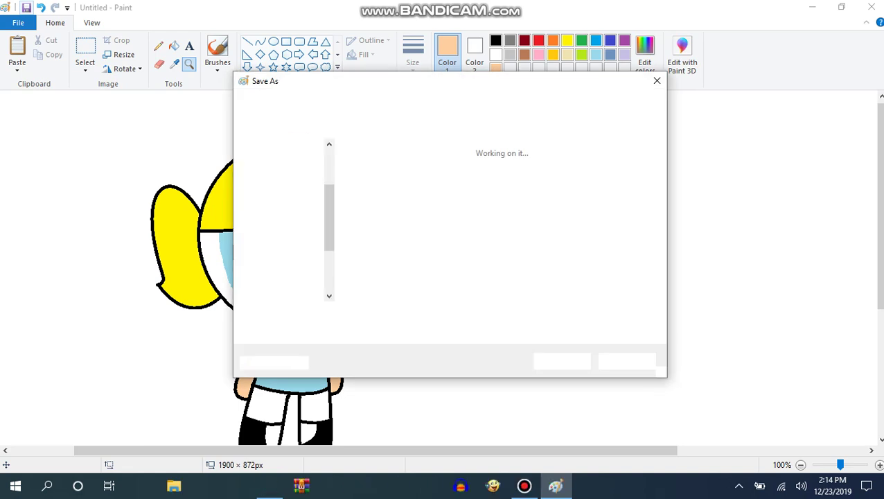
pyautogui.click(657, 81)
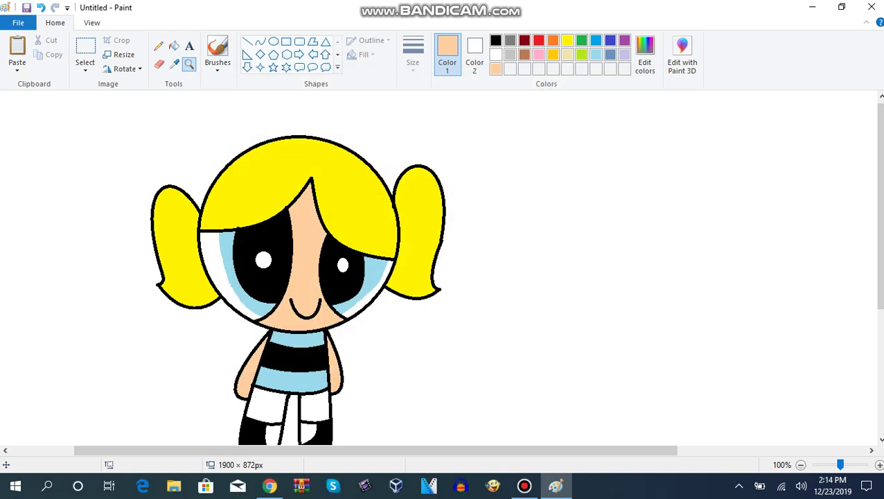
# Step: Draw a large green check mark beside the girl with the Pencil at its thickest line size
pyautogui.click(159, 46)
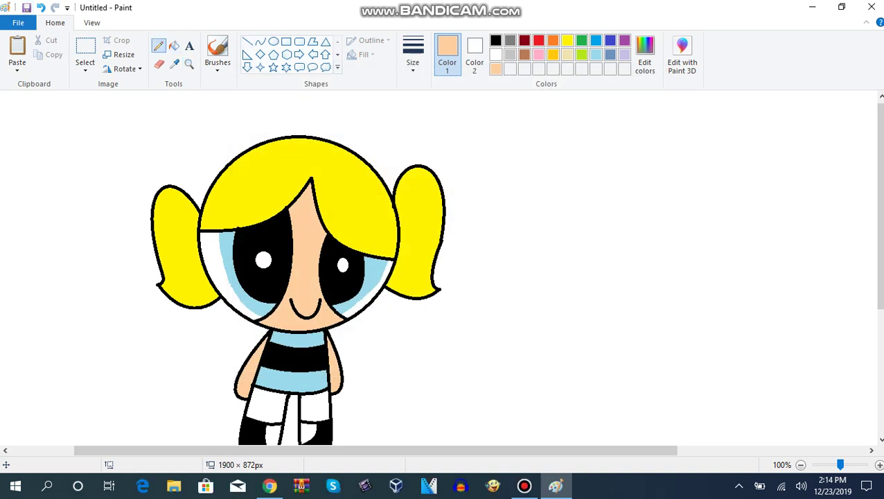
pyautogui.click(581, 40)
pyautogui.click(413, 55)
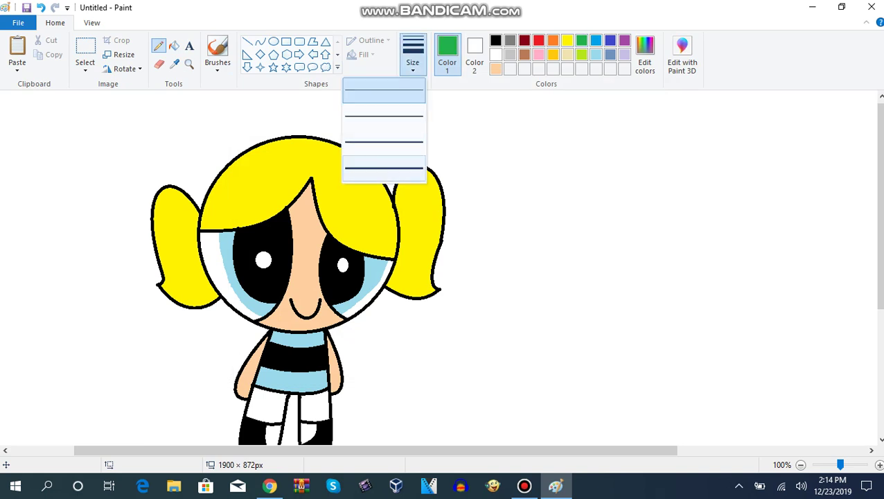
pyautogui.click(384, 167)
pyautogui.moveTo(720, 174)
pyautogui.mouseDown()
pyautogui.moveTo(608, 336)
pyautogui.moveTo(547, 246)
pyautogui.mouseUp()
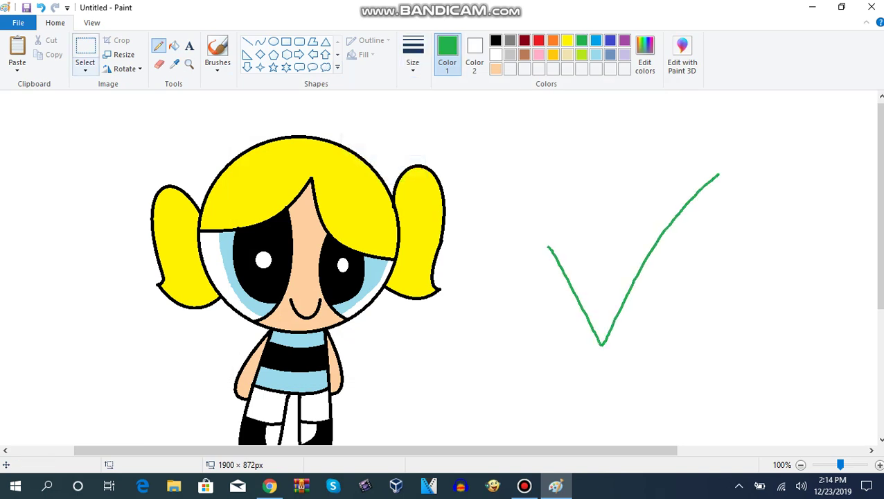
# Step: Save the drawing in the Pictures folder as a PNG named Bubbles
pyautogui.hotkey('ctrl', 's')
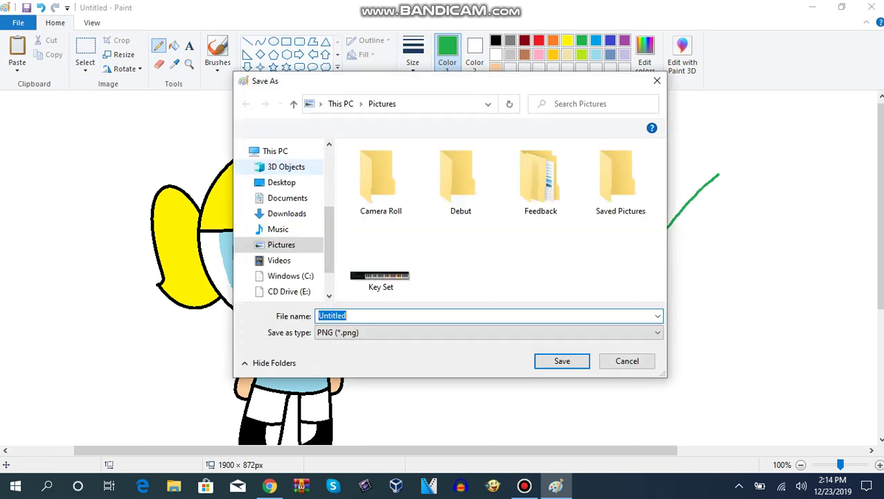
pyautogui.write('Bu')
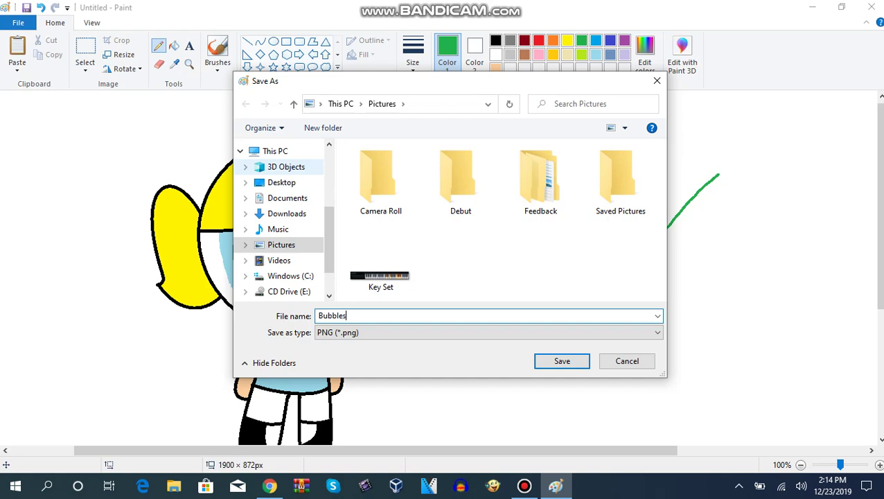
pyautogui.write('bbles')
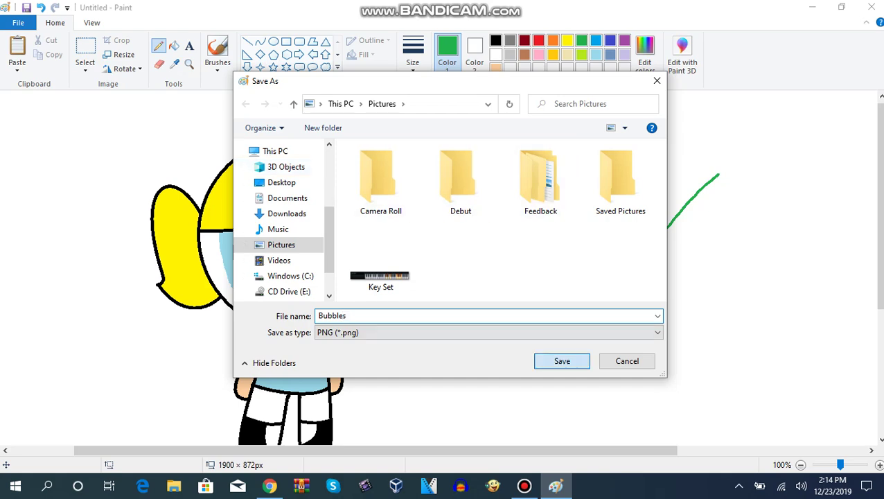
pyautogui.click(562, 361)
pyautogui.click(525, 486)
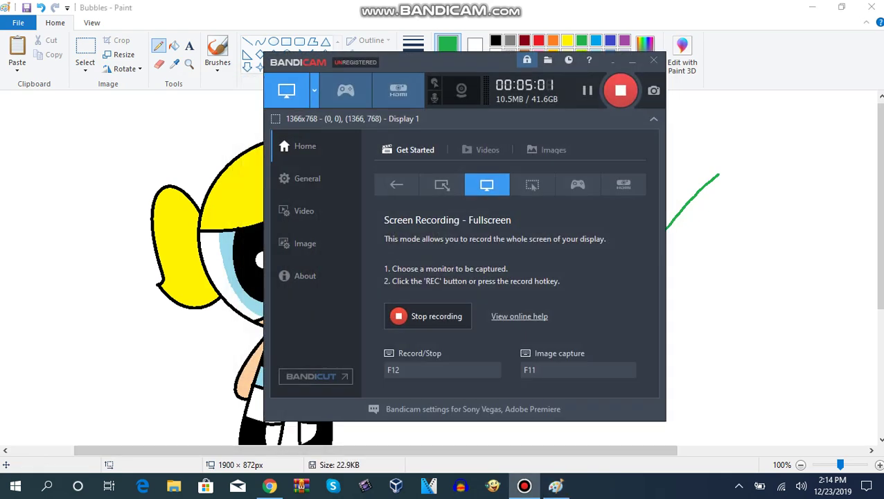